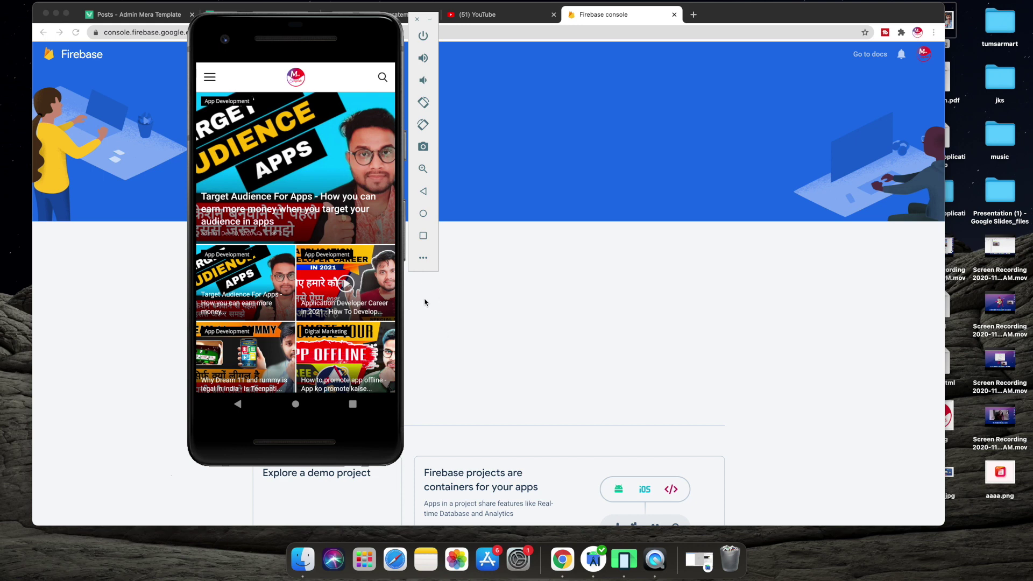
Start a new project in the Firebase console and name it webview
{"action": "left_click", "coordinate": [534, 357]}
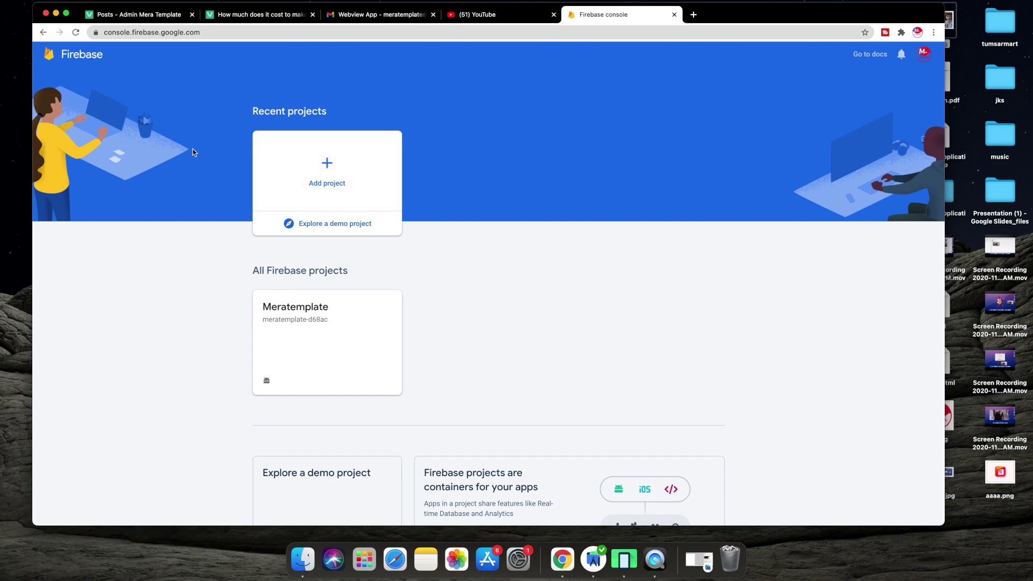
{"action": "left_click", "coordinate": [334, 170]}
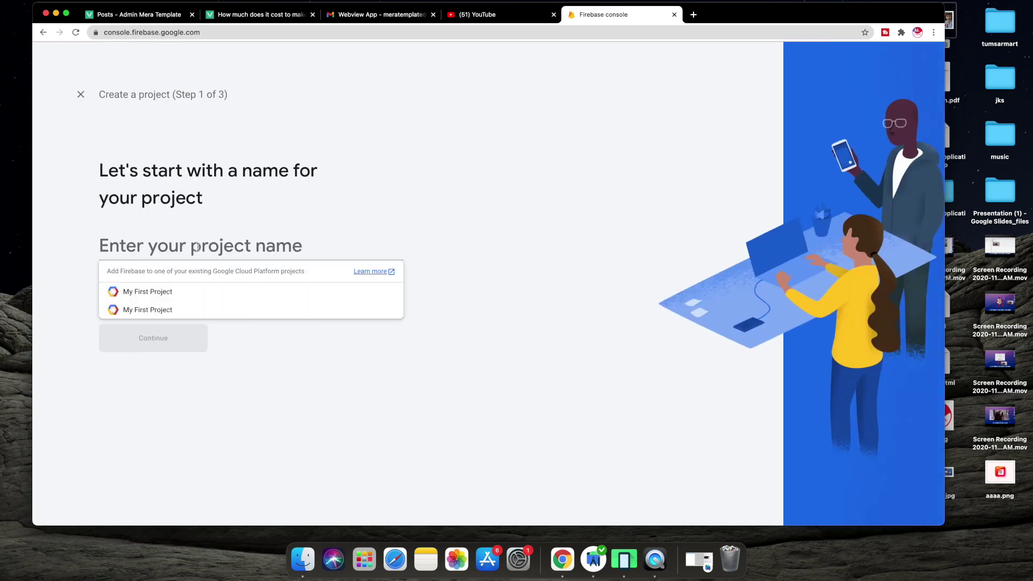
{"action": "type", "text": "we"}
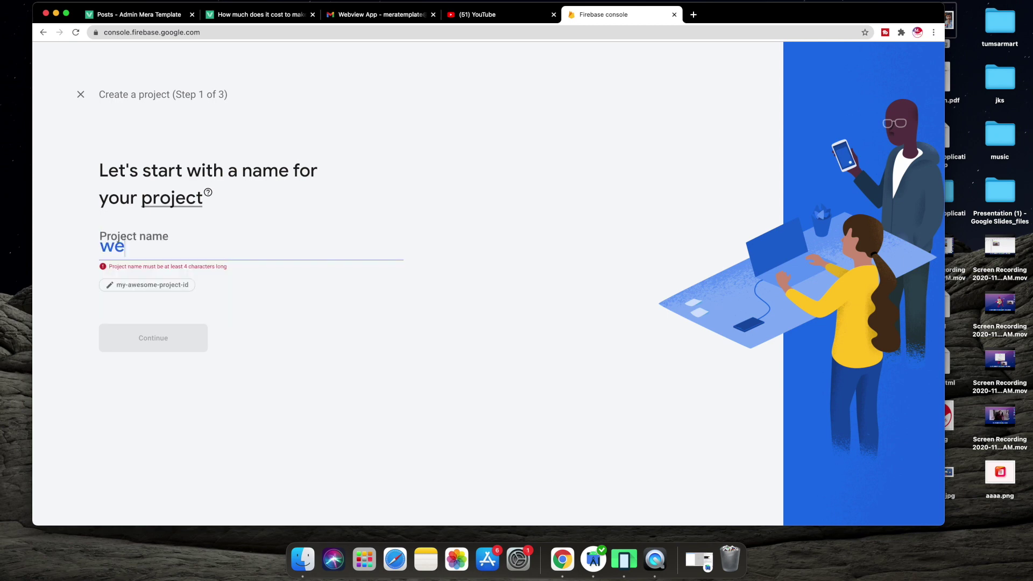
{"action": "type", "text": "bview"}
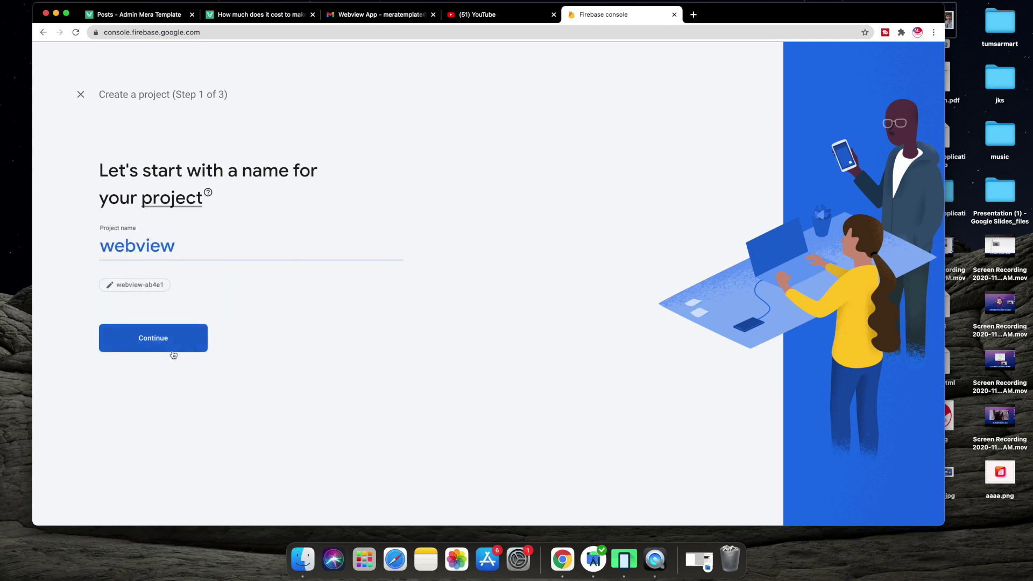
{"action": "left_click", "coordinate": [172, 351]}
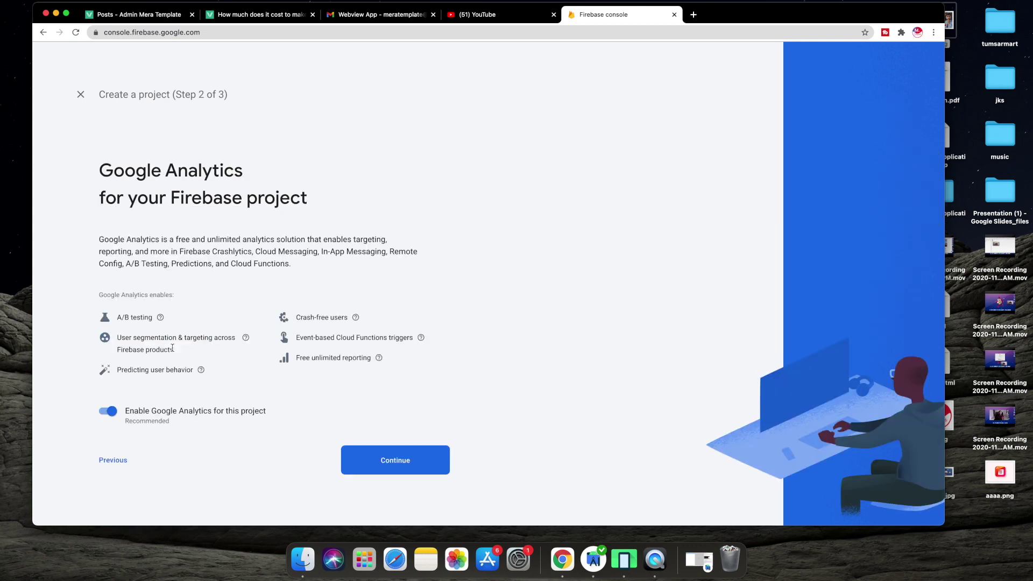
Keep Google Analytics enabled, choose Default Account for Firebase as its account, and create the project
{"action": "left_click", "coordinate": [392, 473]}
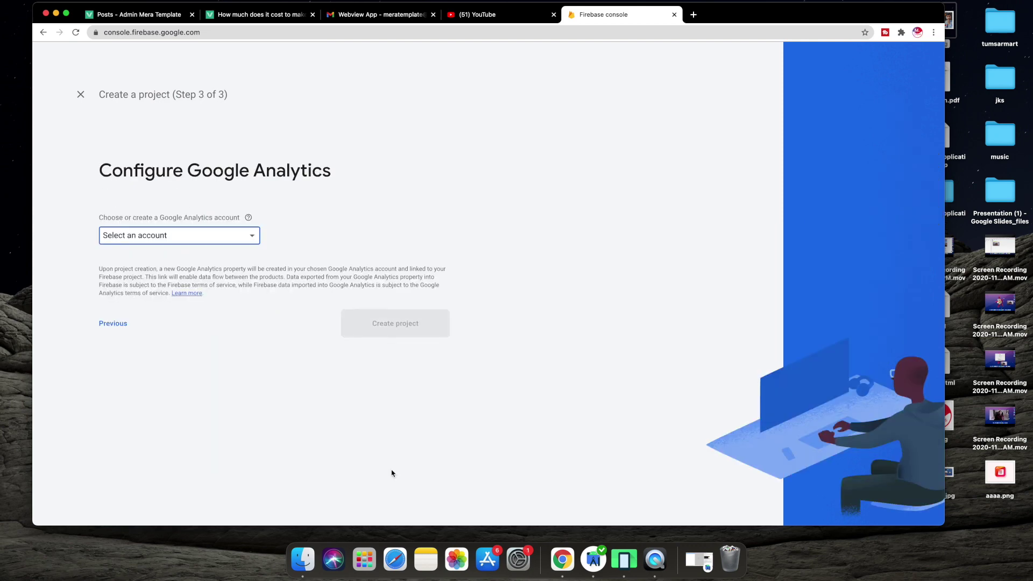
{"action": "left_click", "coordinate": [194, 236]}
{"action": "left_click", "coordinate": [194, 239]}
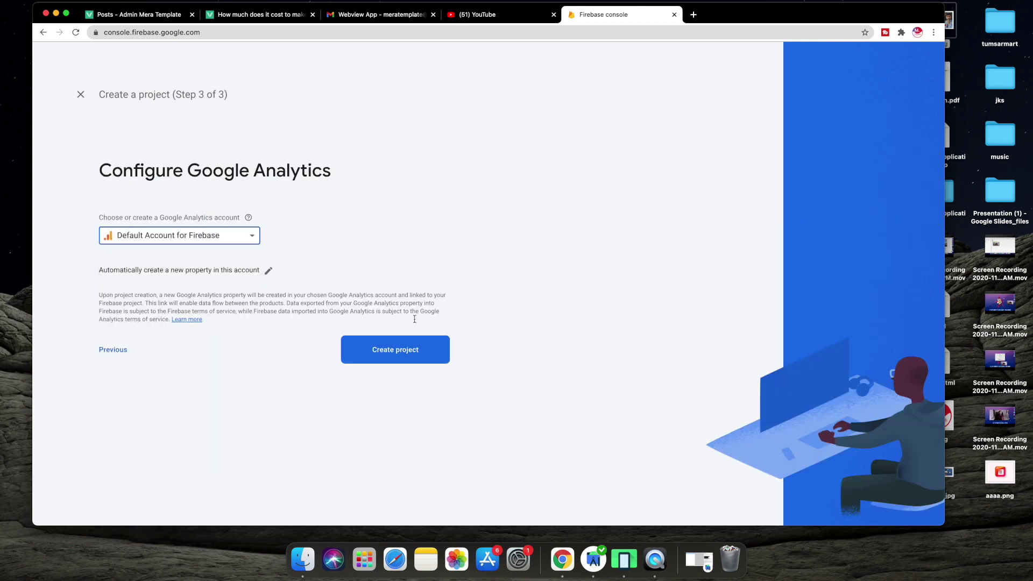
{"action": "left_click", "coordinate": [410, 351]}
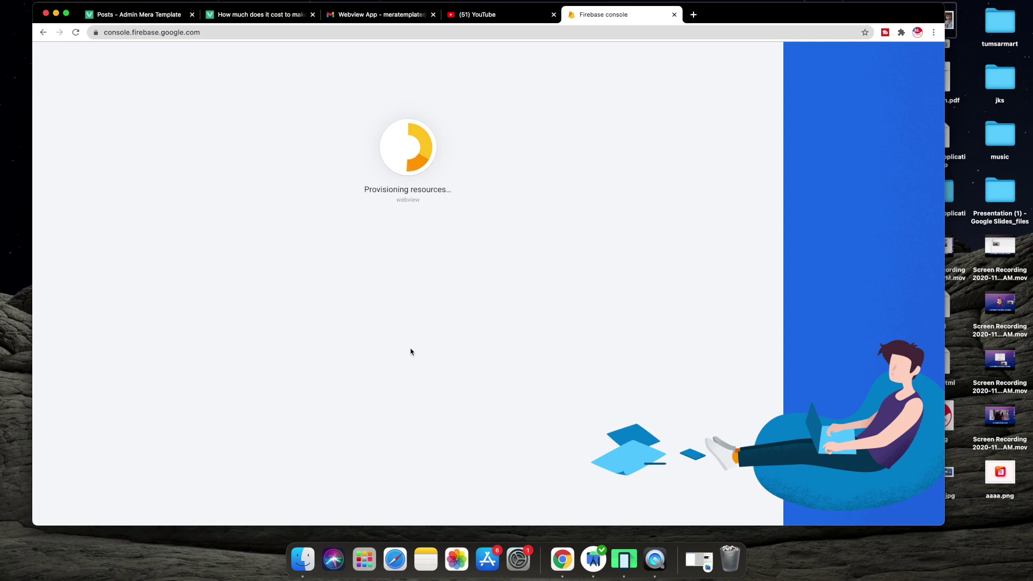
Switch to Android Studio and examine WebViewProjectFirebase.zip and the contents of the weber folder in Finder's Downloads
{"action": "left_click", "coordinate": [593, 543]}
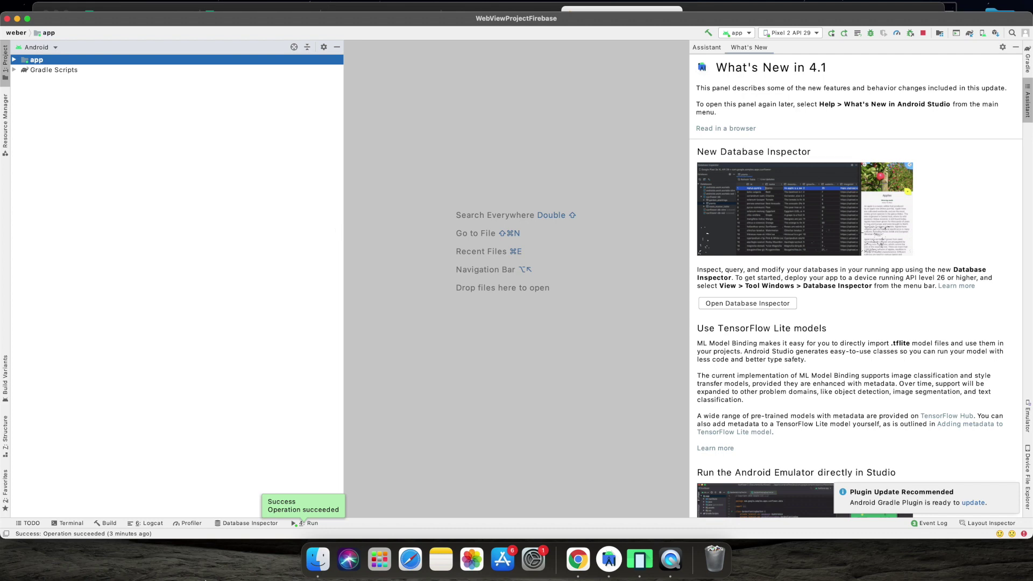
{"action": "left_click", "coordinate": [317, 558]}
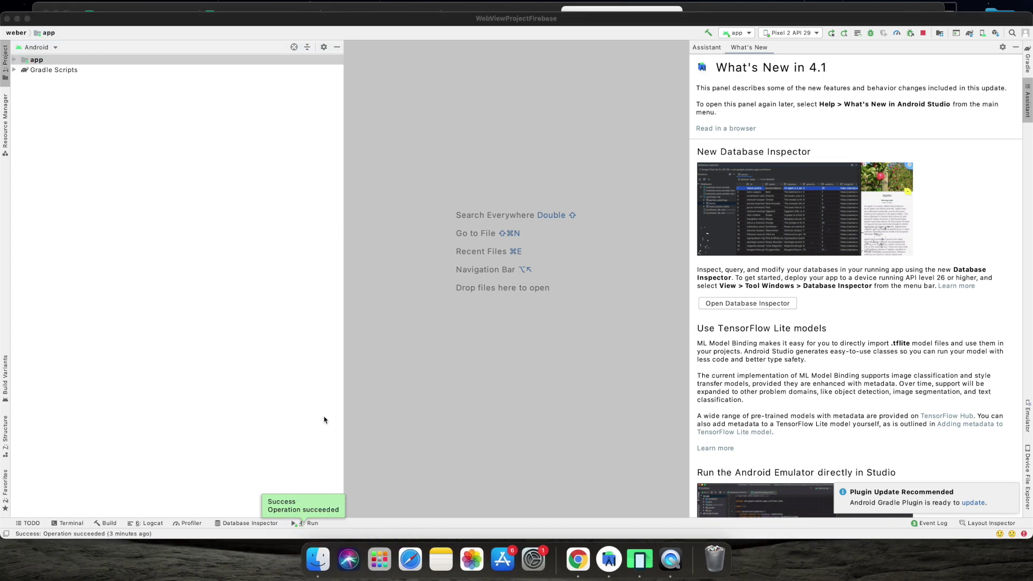
{"action": "left_click", "coordinate": [318, 559]}
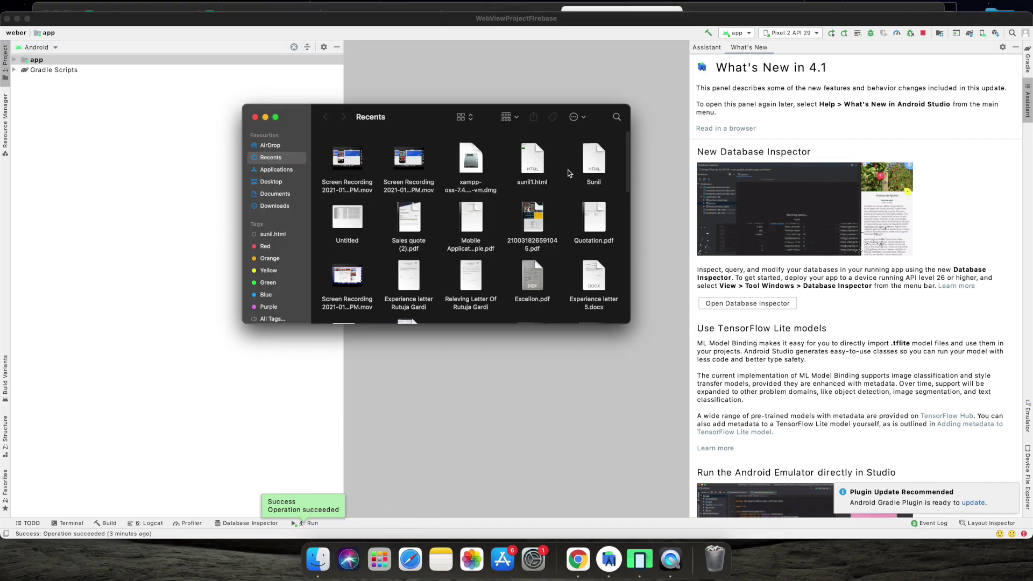
{"action": "left_click", "coordinate": [274, 206]}
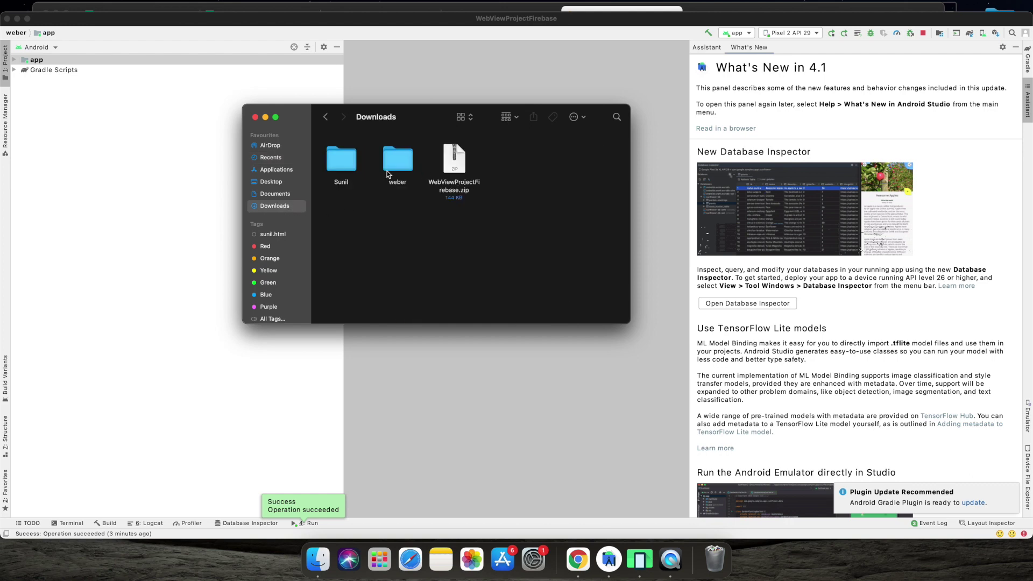
{"action": "left_click", "coordinate": [452, 161]}
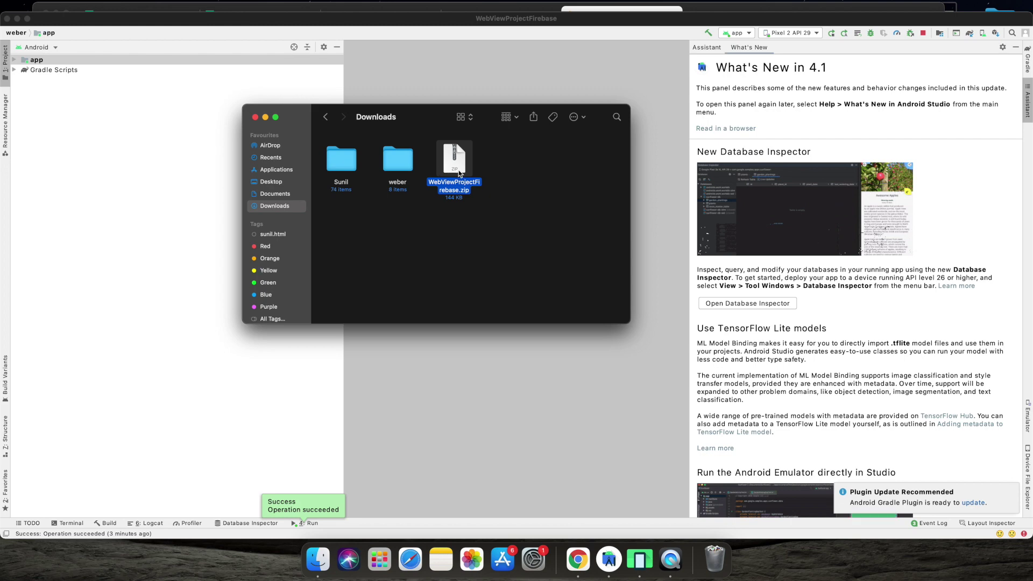
{"action": "left_click", "coordinate": [400, 166]}
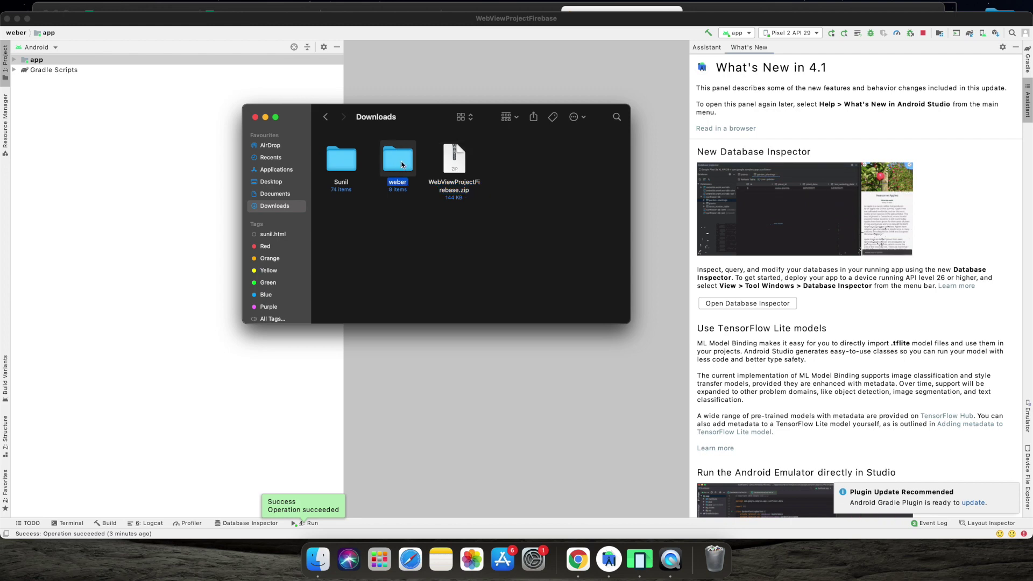
{"action": "double_click", "coordinate": [400, 165]}
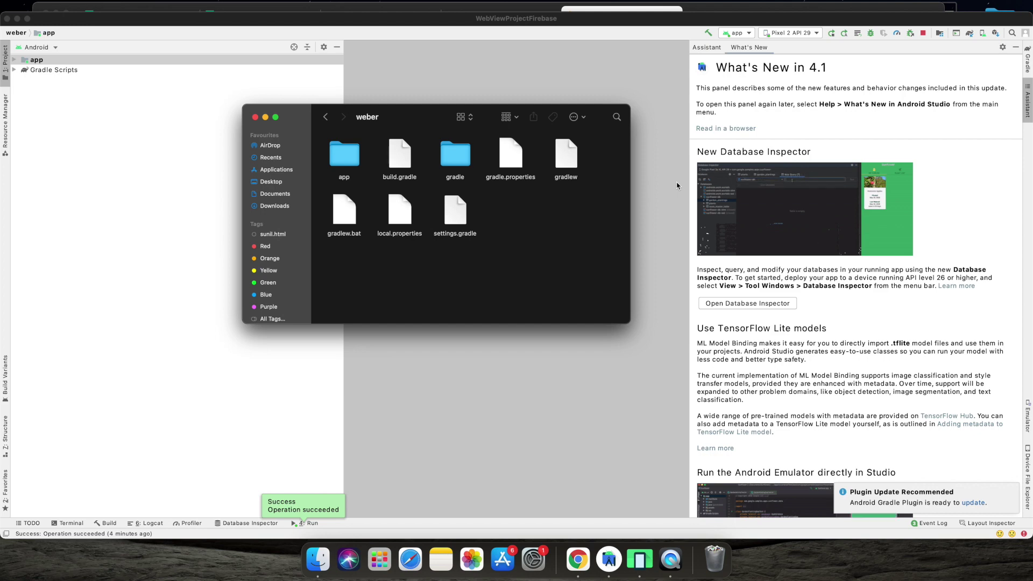
{"action": "left_click", "coordinate": [321, 119]}
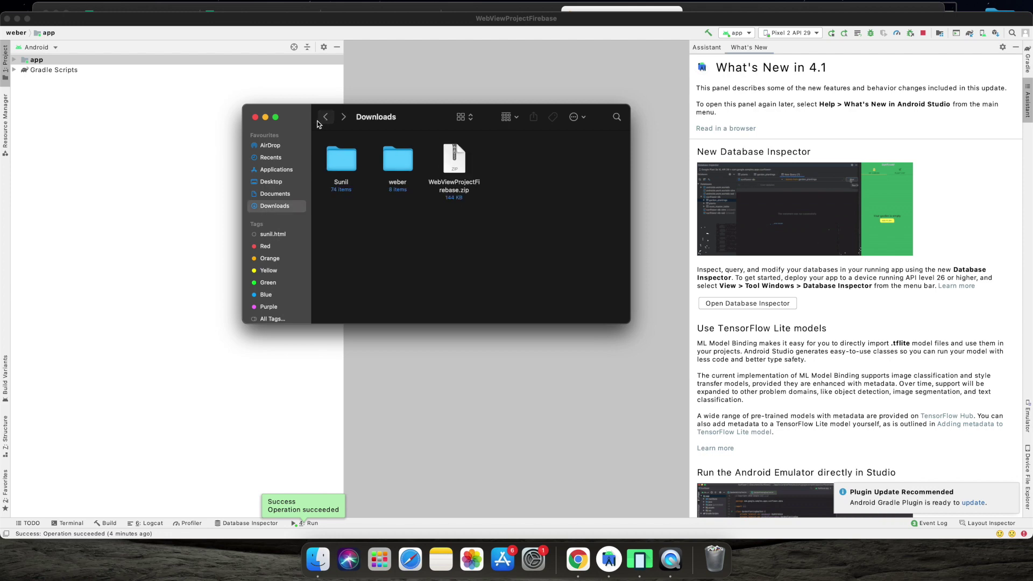
{"action": "left_click", "coordinate": [255, 118]}
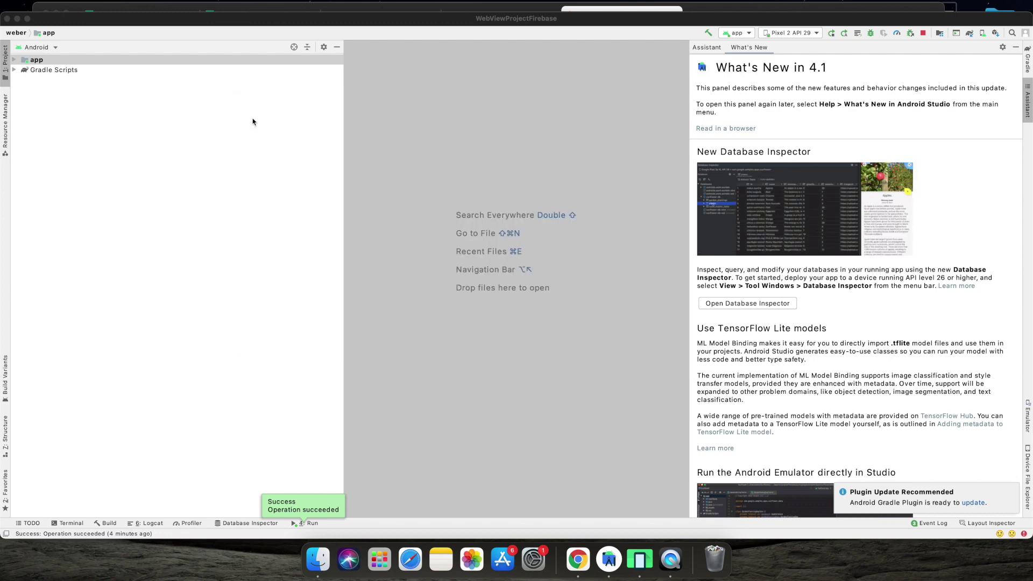
{"action": "left_click", "coordinate": [87, 138]}
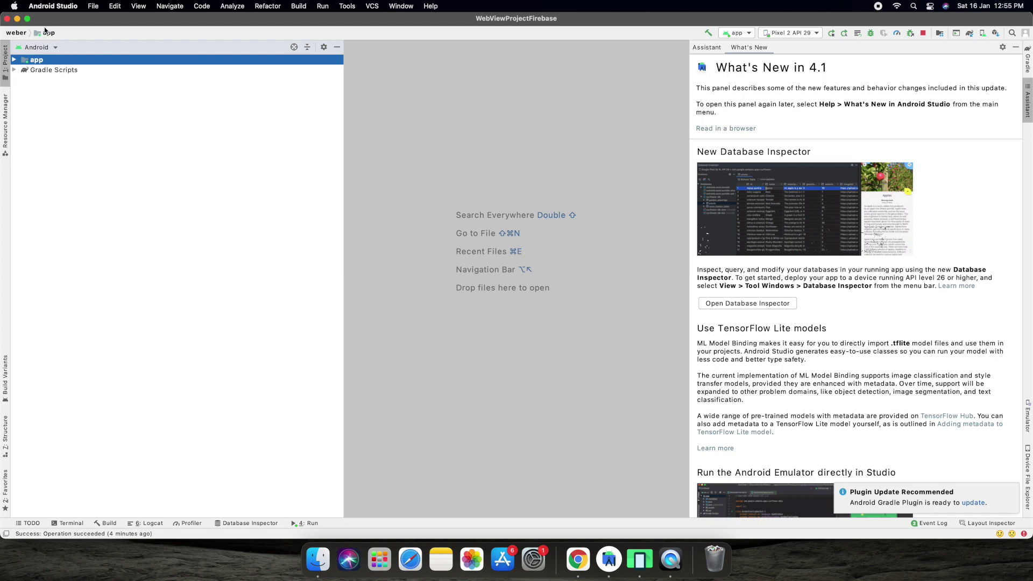
{"action": "left_click", "coordinate": [93, 6]}
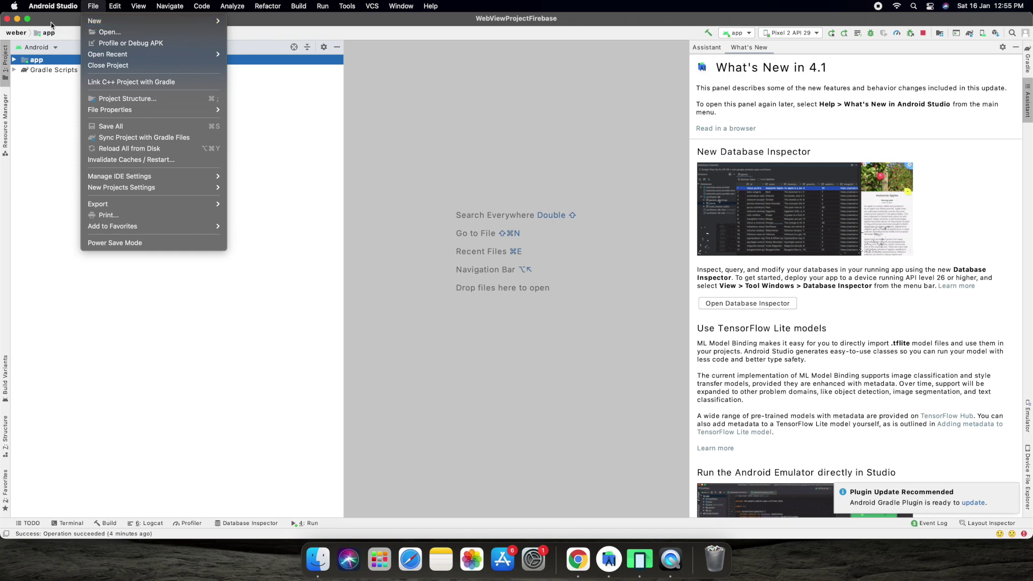
{"action": "mouse_move", "coordinate": [95, 5]}
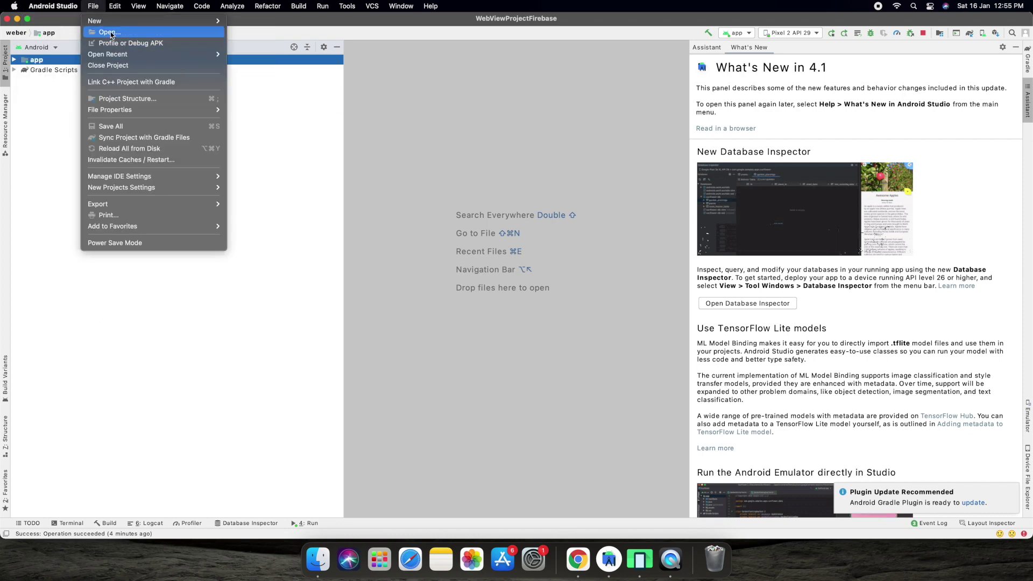
{"action": "left_click", "coordinate": [110, 33]}
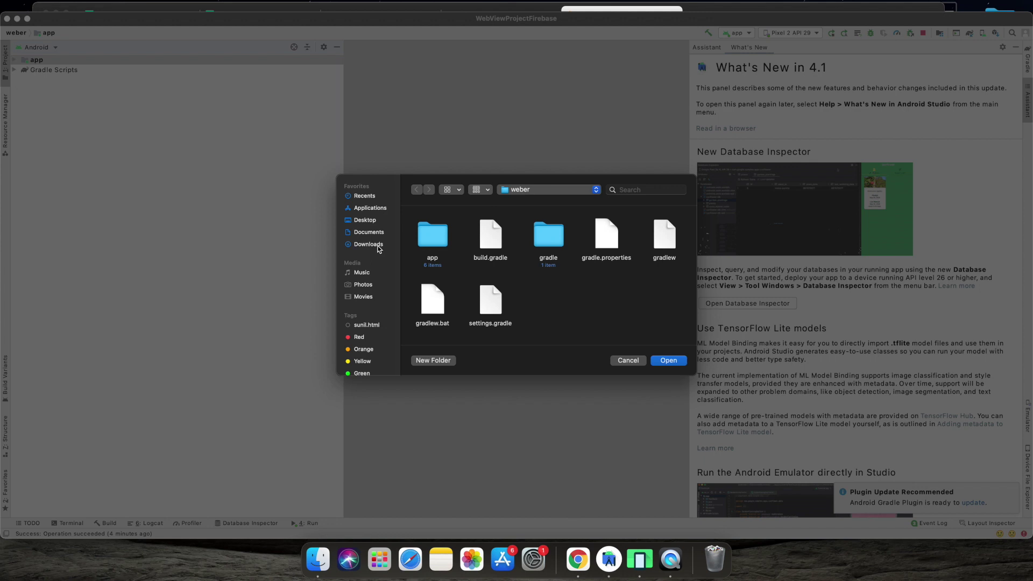
{"action": "left_click", "coordinate": [371, 245]}
{"action": "double_click", "coordinate": [483, 247]}
{"action": "left_click", "coordinate": [621, 361]}
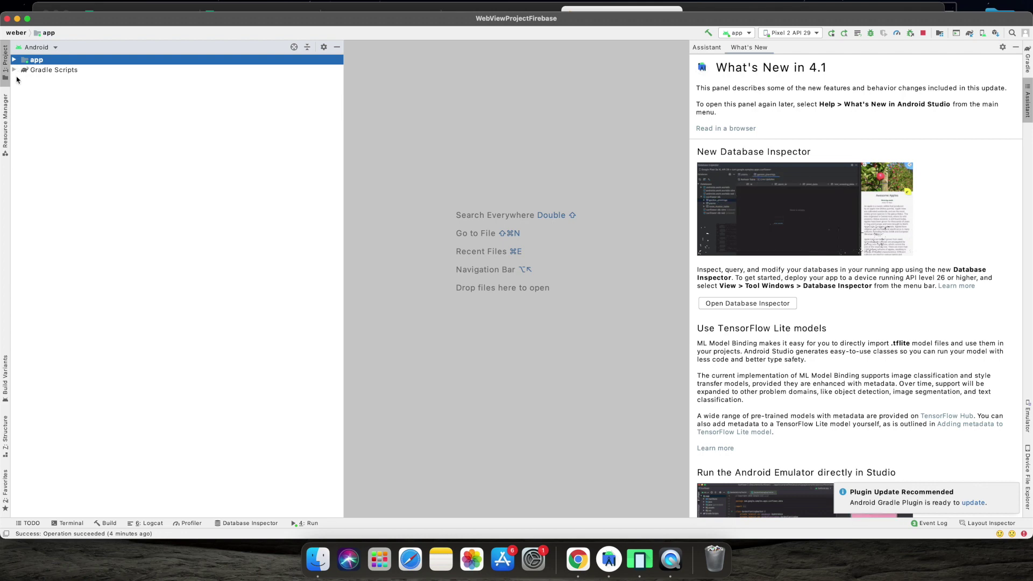
Open the module-level build.gradle under Gradle Scripts in the editor and hide the Assistant
{"action": "left_click", "coordinate": [14, 70]}
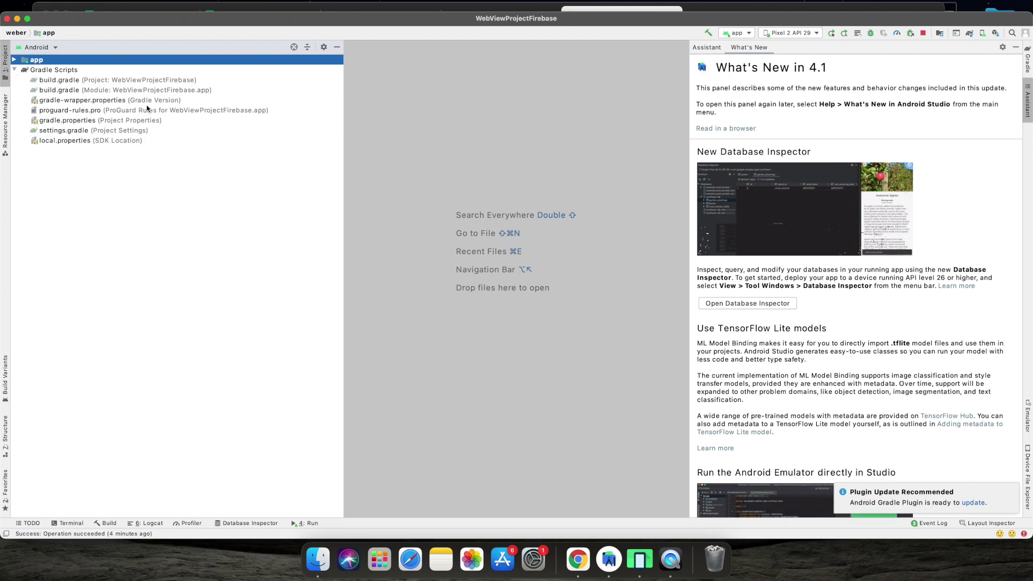
{"action": "left_click", "coordinate": [183, 91]}
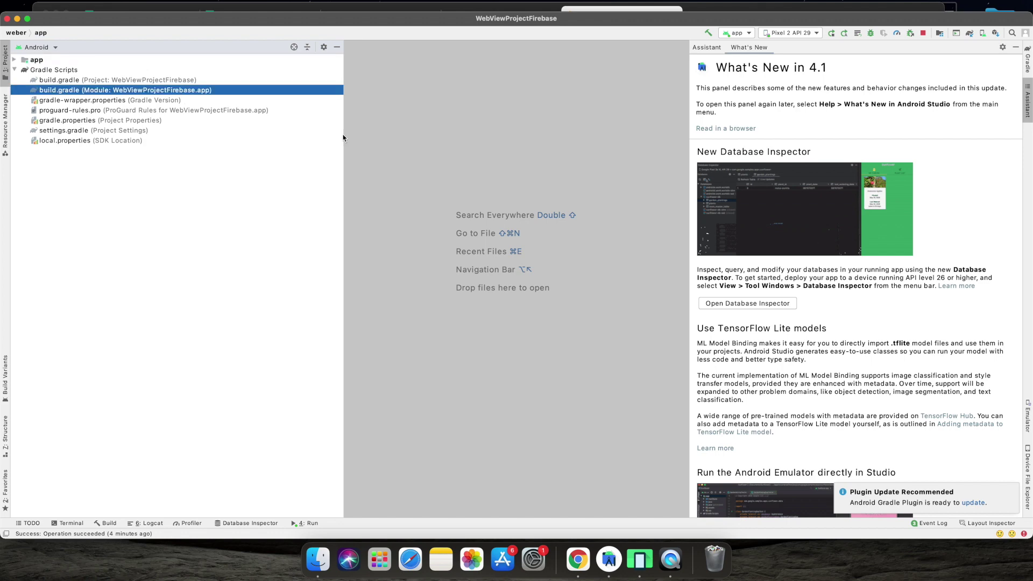
{"action": "double_click", "coordinate": [67, 91]}
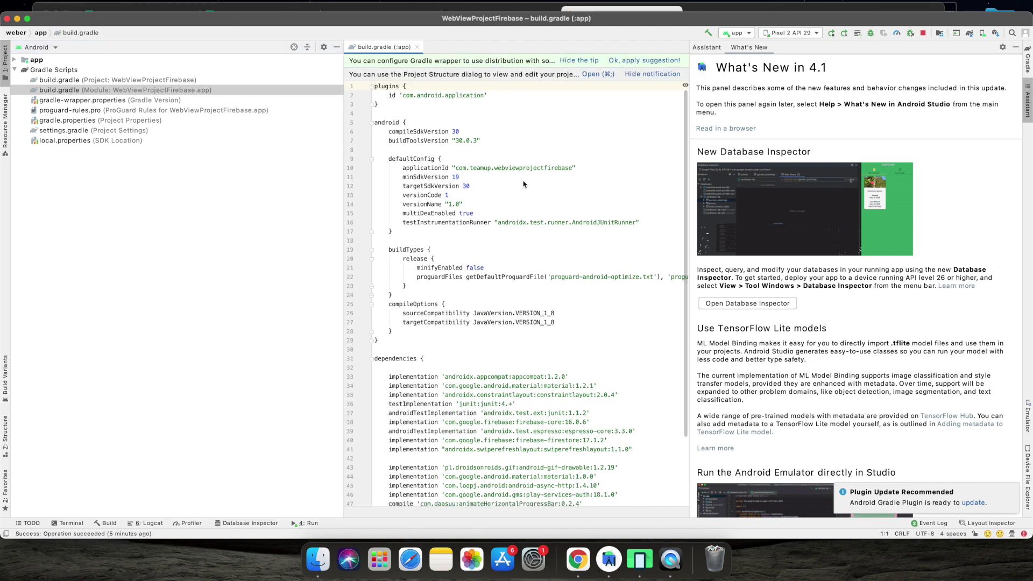
{"action": "left_click", "coordinate": [1028, 103]}
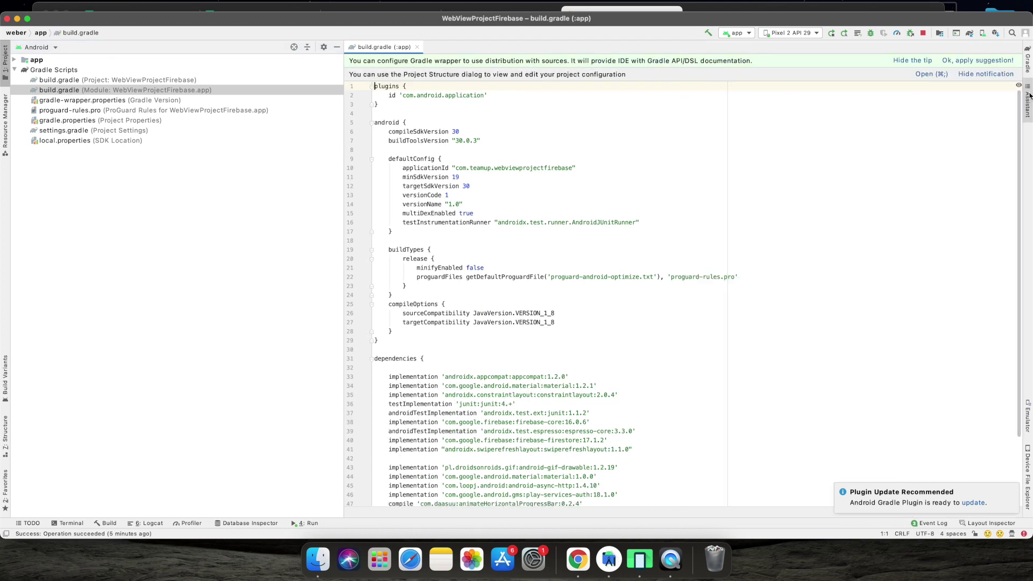
{"action": "left_click", "coordinate": [1028, 97]}
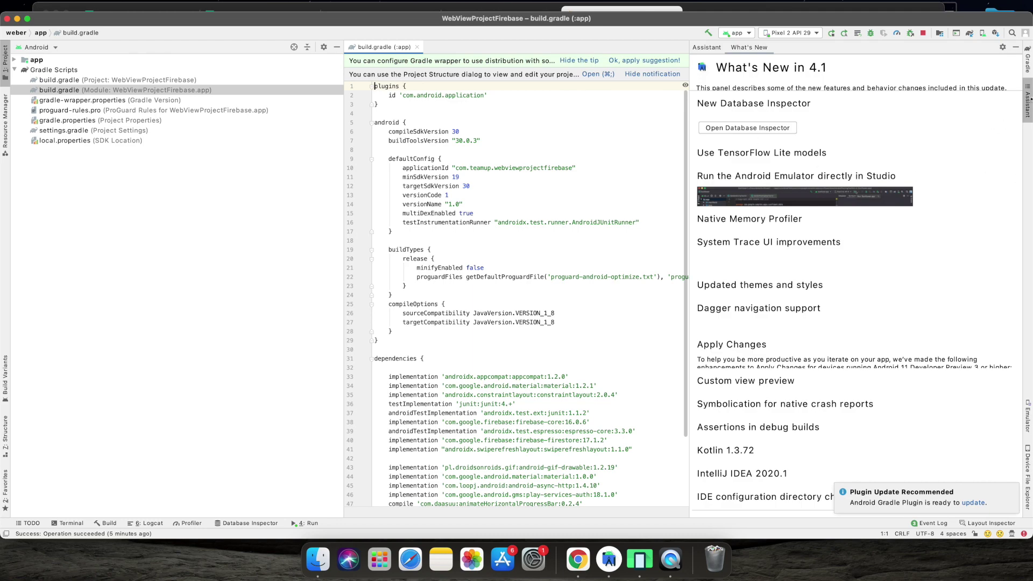
{"action": "left_click", "coordinate": [1028, 98]}
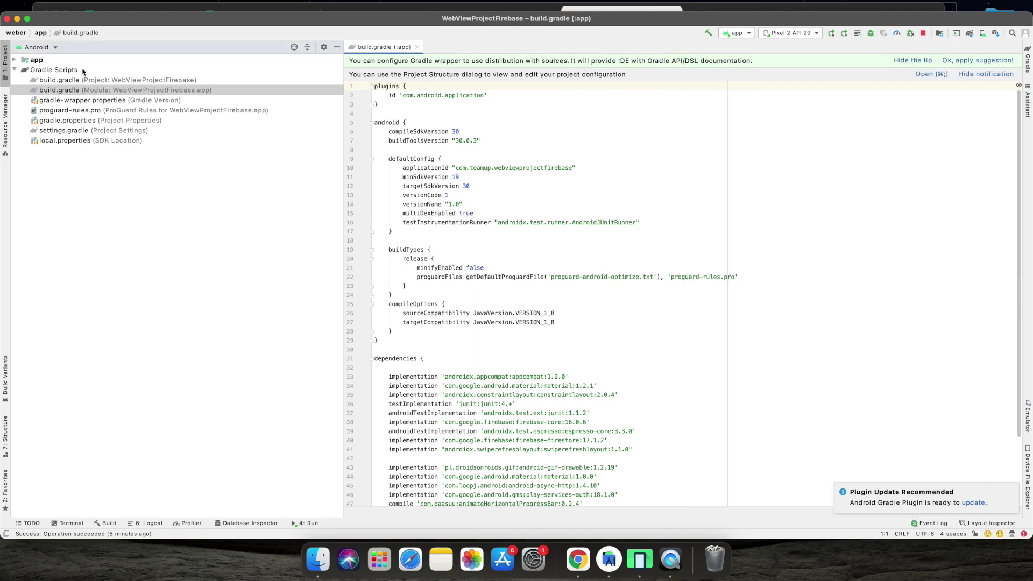
Show the project tree in the Android view and select the module-level build.gradle under Gradle Scripts
{"action": "left_click", "coordinate": [15, 70]}
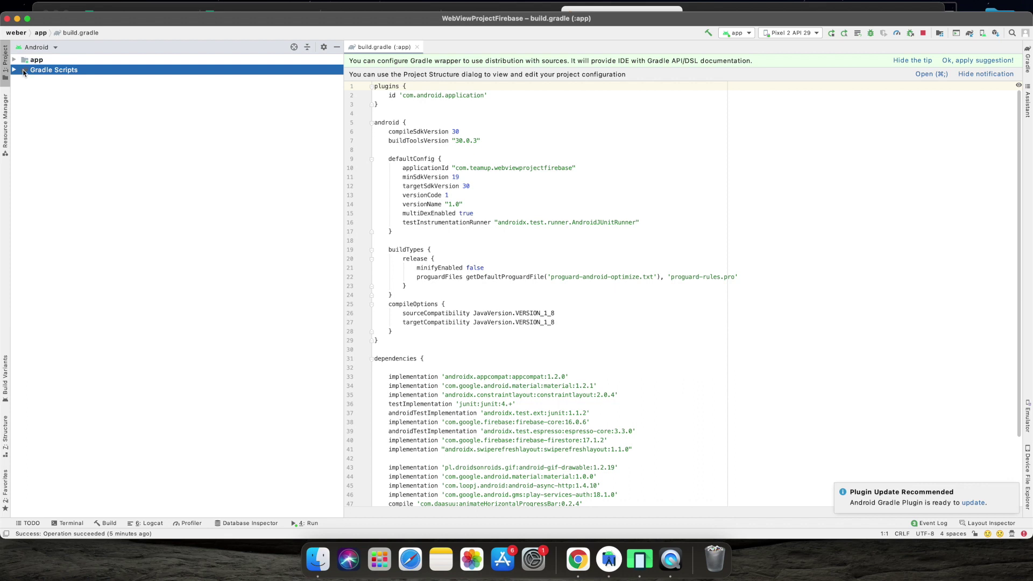
{"action": "left_click", "coordinate": [48, 49]}
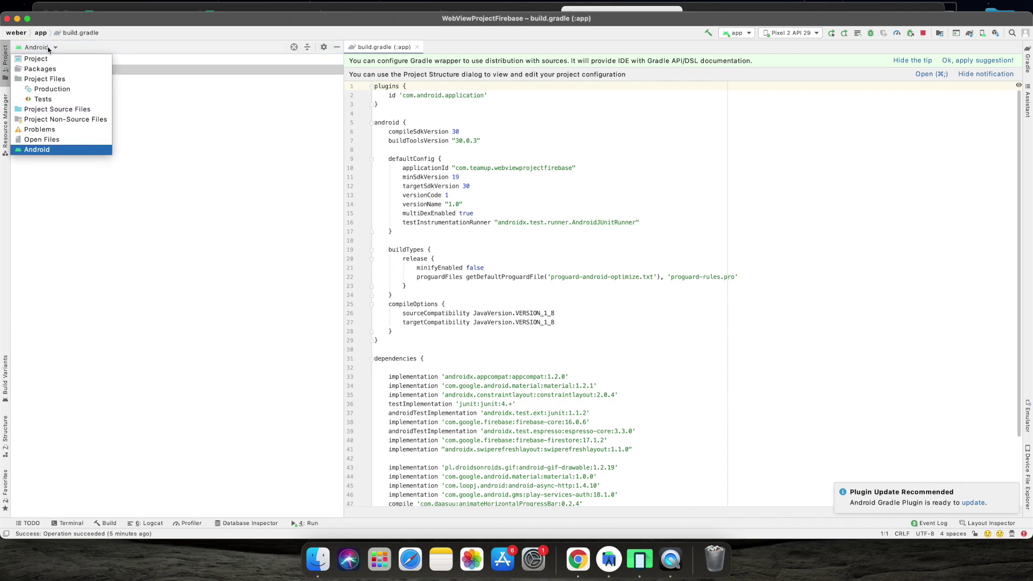
{"action": "left_click", "coordinate": [46, 151]}
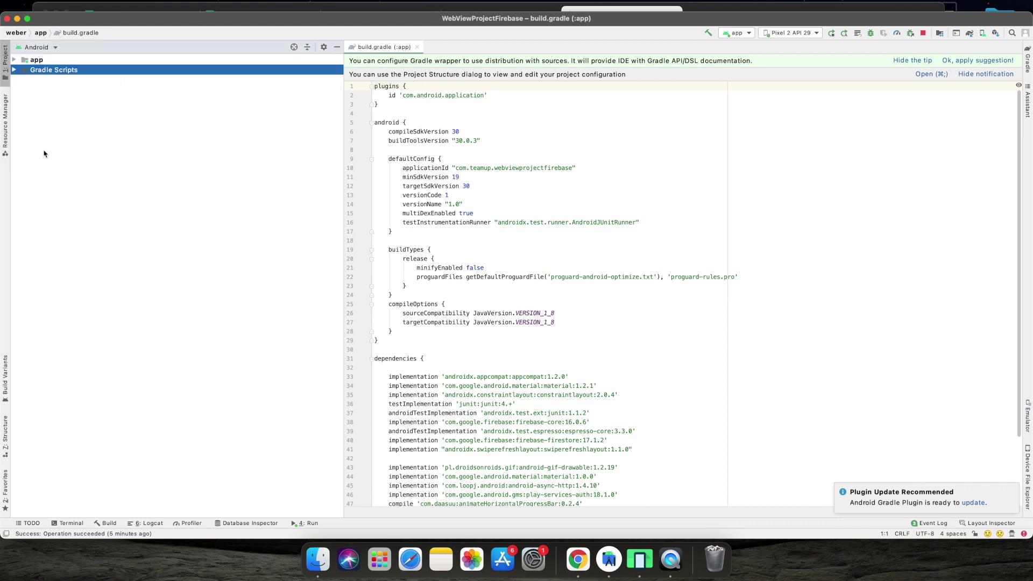
{"action": "left_click", "coordinate": [15, 70]}
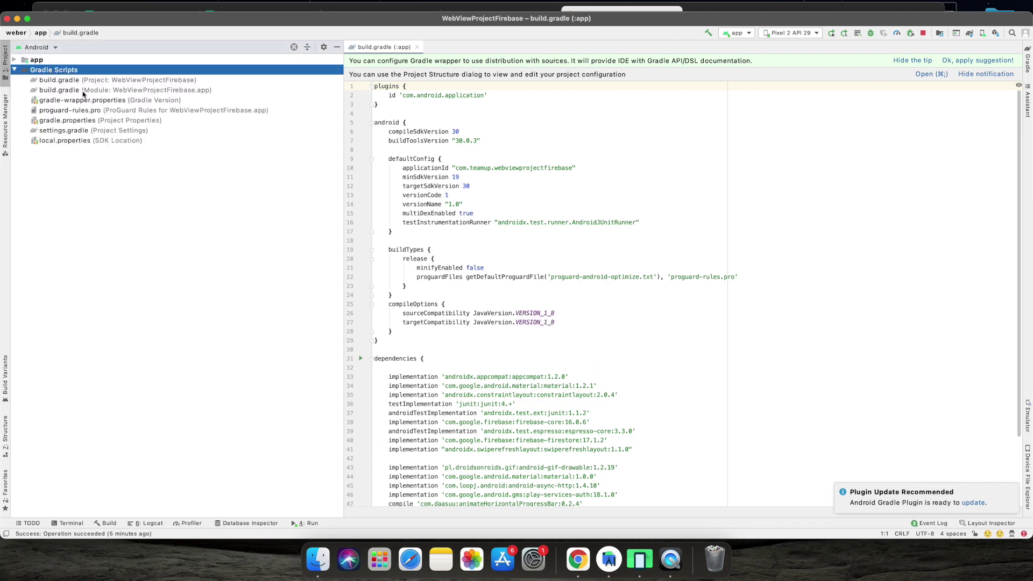
{"action": "left_click", "coordinate": [83, 92]}
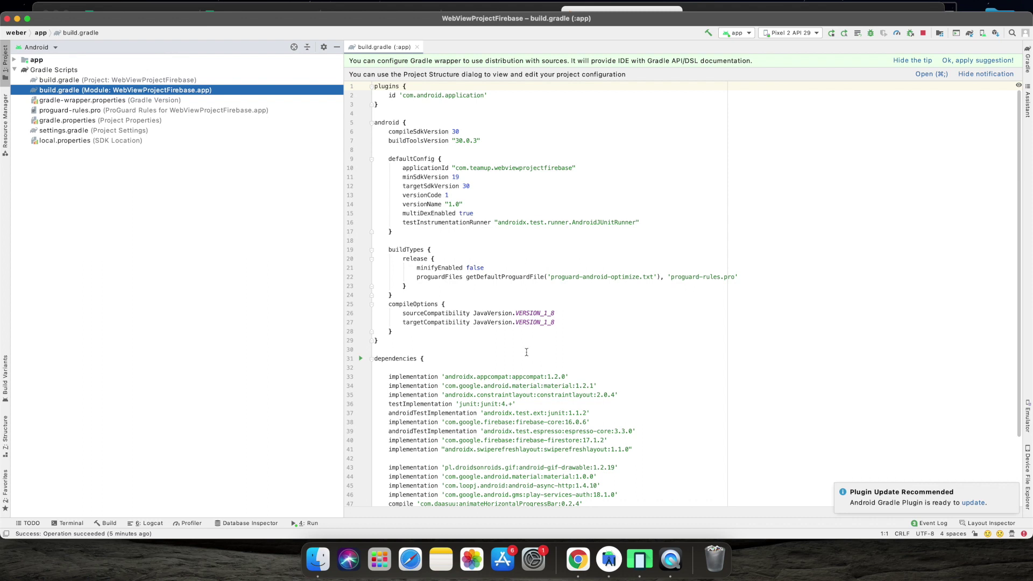
Examine the android configuration and dependencies in the module-level build.gradle file
{"action": "left_click", "coordinate": [495, 349]}
{"action": "scroll", "coordinate": [482, 340], "scroll_direction": "down", "scroll_amount": 3}
{"action": "scroll", "coordinate": [483, 340], "scroll_direction": "down", "scroll_amount": 1}
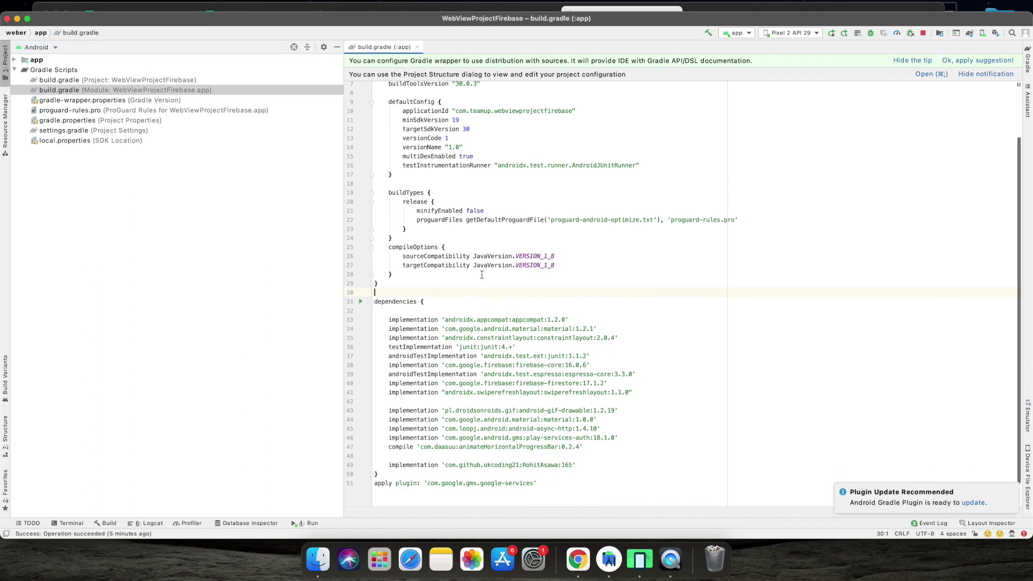
{"action": "scroll", "coordinate": [482, 275], "scroll_direction": "up", "scroll_amount": 3}
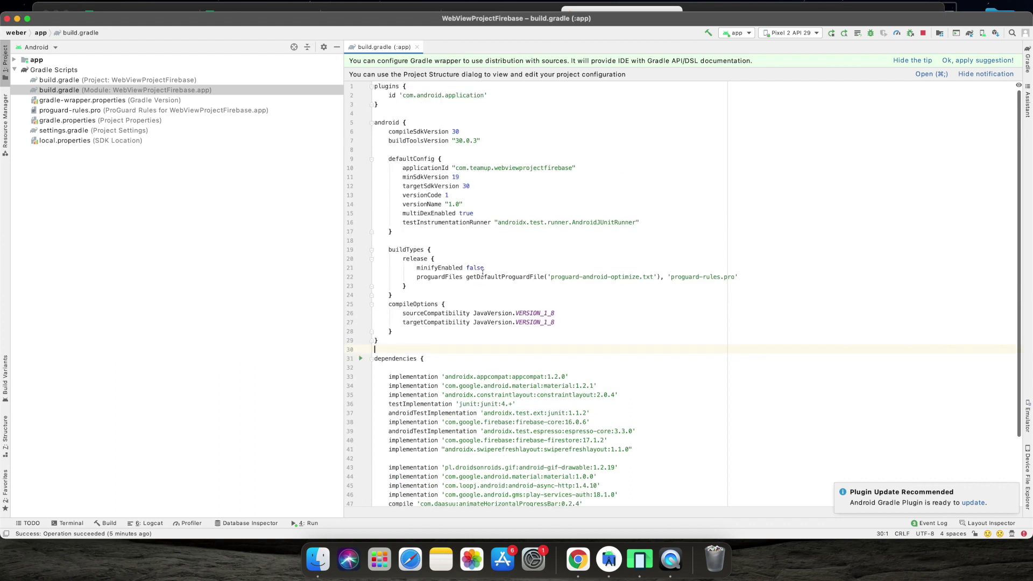
Set the applicationId in defaultConfig to com.meratemplate, sync the project with the Gradle files and dismiss the plugin update notification
{"action": "left_click", "coordinate": [460, 168]}
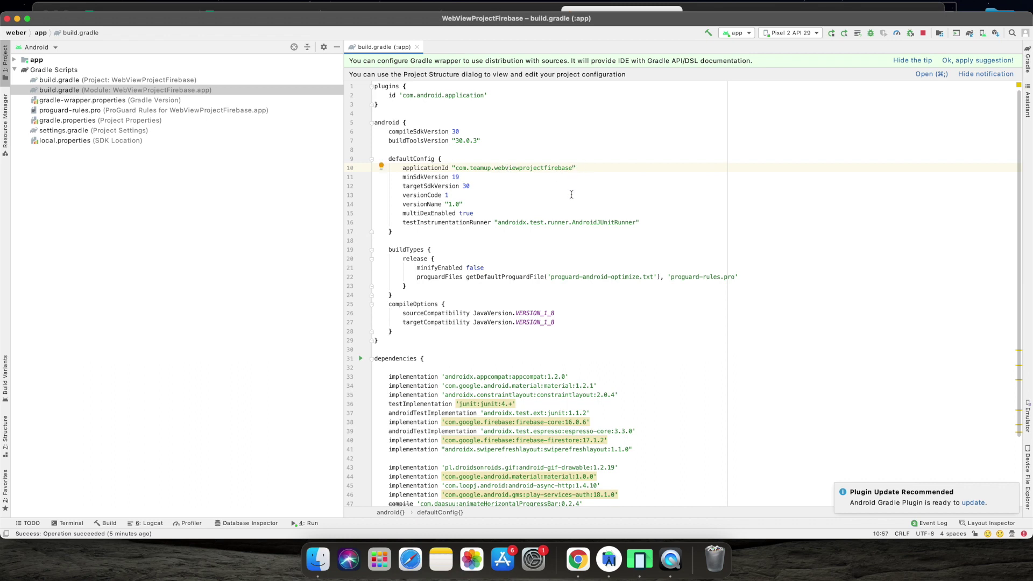
{"action": "key", "text": "BackSpace"}
{"action": "key", "text": "BackSpace"}
{"action": "key", "text": "BackSpace"}
{"action": "key", "text": "BackSpace"}
{"action": "key", "text": "BackSpace"}
{"action": "key", "text": "BackSpace"}
{"action": "key", "text": "BackSpace"}
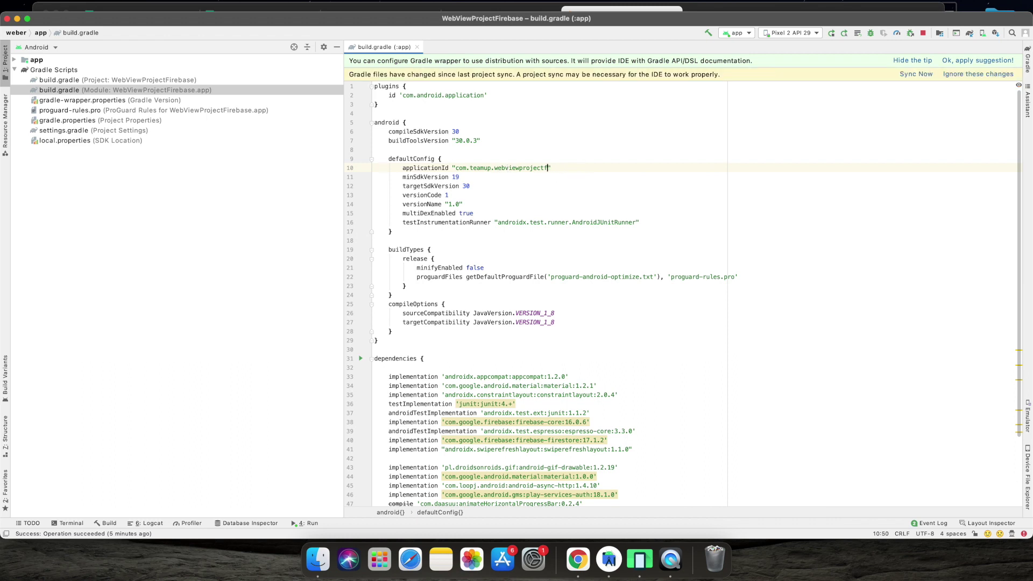
{"action": "key", "text": "BackSpace"}
{"action": "key", "text": "BackSpace"}
{"action": "key", "text": "BackSpace"}
{"action": "key", "text": "BackSpace"}
{"action": "key", "text": "BackSpace"}
{"action": "key", "text": "BackSpace"}
{"action": "key", "text": "BackSpace"}
{"action": "key", "text": "BackSpace"}
{"action": "key", "text": "BackSpace"}
{"action": "key", "text": "BackSpace"}
{"action": "key", "text": "BackSpace"}
{"action": "key", "text": "BackSpace"}
{"action": "key", "text": "BackSpace"}
{"action": "key", "text": "BackSpace"}
{"action": "key", "text": "BackSpace"}
{"action": "key", "text": "BackSpace"}
{"action": "key", "text": "BackSpace"}
{"action": "key", "text": "BackSpace"}
{"action": "key", "text": "BackSpace"}
{"action": "key", "text": "BackSpace"}
{"action": "key", "text": "BackSpace"}
{"action": "key", "text": "BackSpace"}
{"action": "type", "text": "meratemplate"}
{"action": "left_click", "coordinate": [918, 75]}
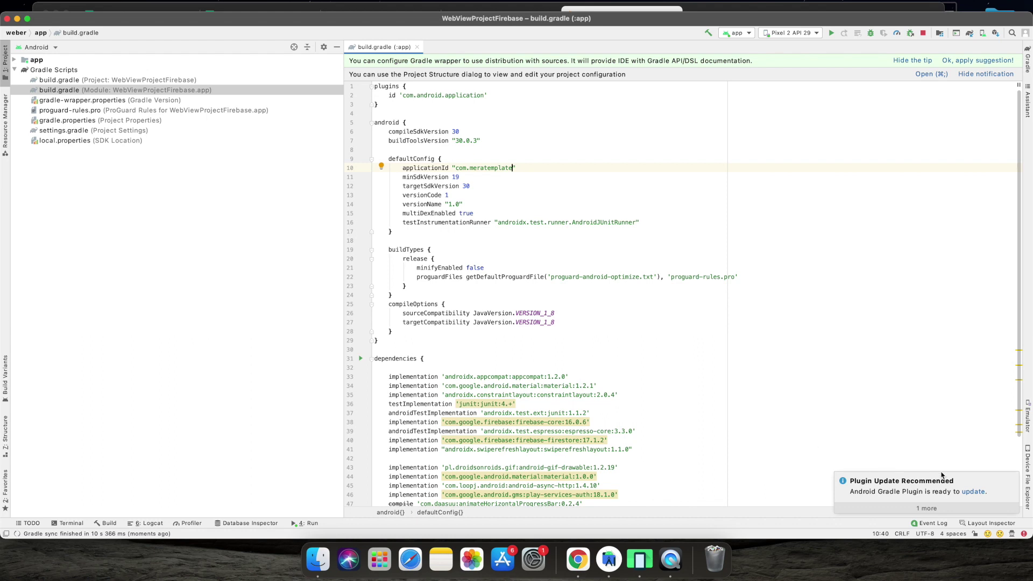
{"action": "left_click", "coordinate": [1010, 479]}
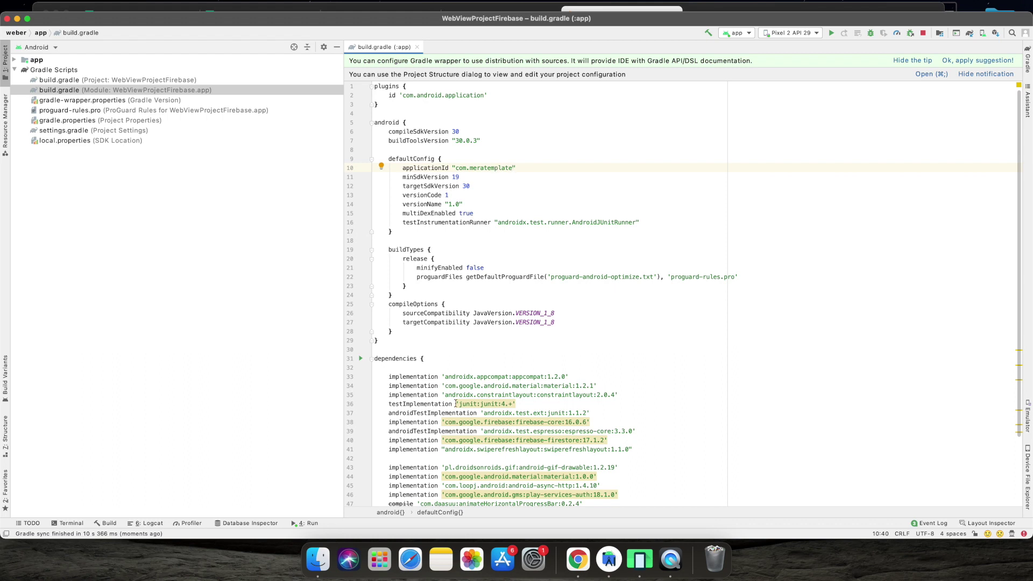
Switch to the Firebase console in Chrome and start adding an Android app to the webview project
{"action": "left_click", "coordinate": [578, 564]}
{"action": "left_click", "coordinate": [396, 259]}
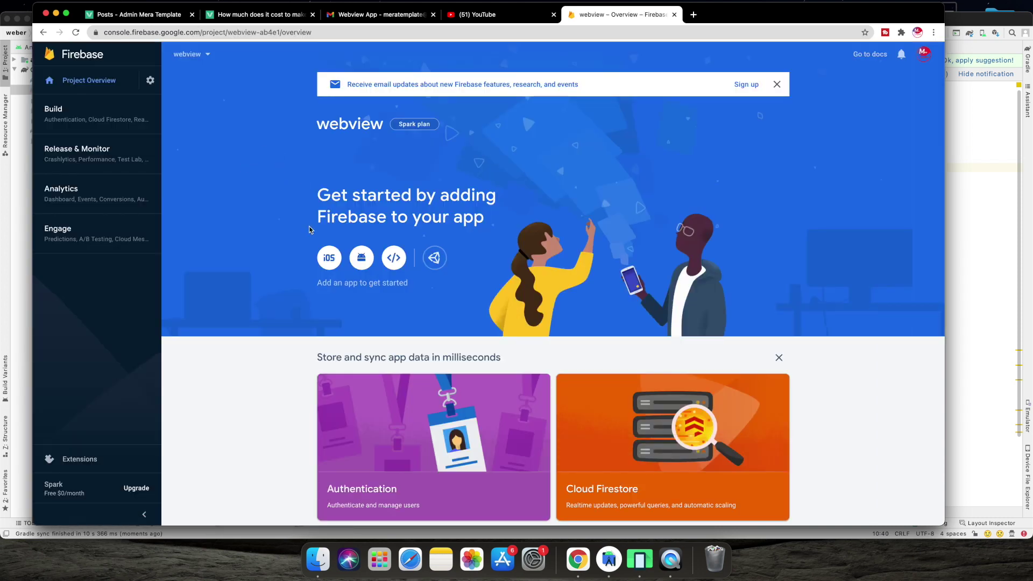
{"action": "left_click", "coordinate": [361, 259]}
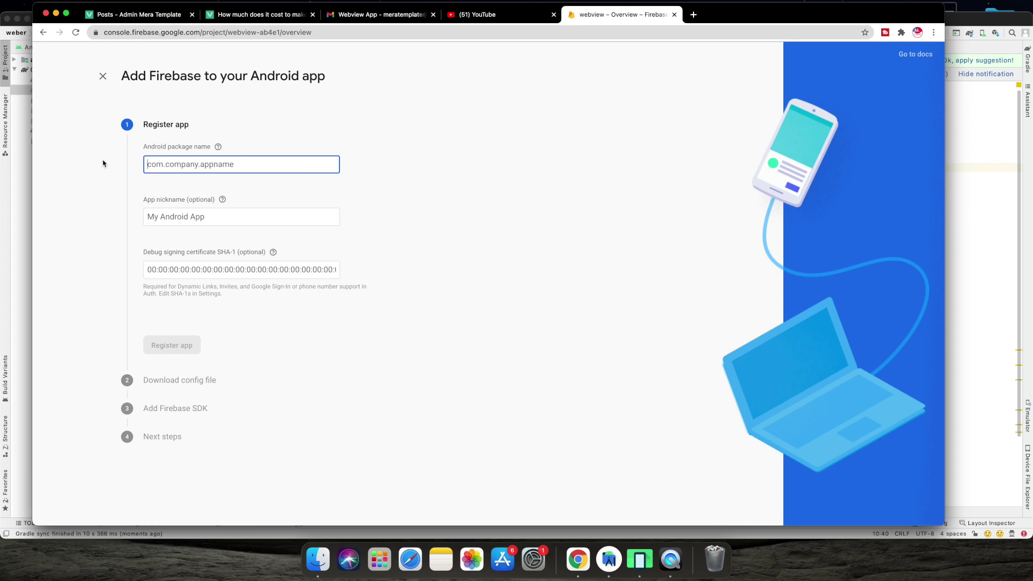
Copy com.meratemplate from the applicationId in Android Studio and paste it as the Android package name in Firebase's registration form in Chrome
{"action": "left_click", "coordinate": [975, 216]}
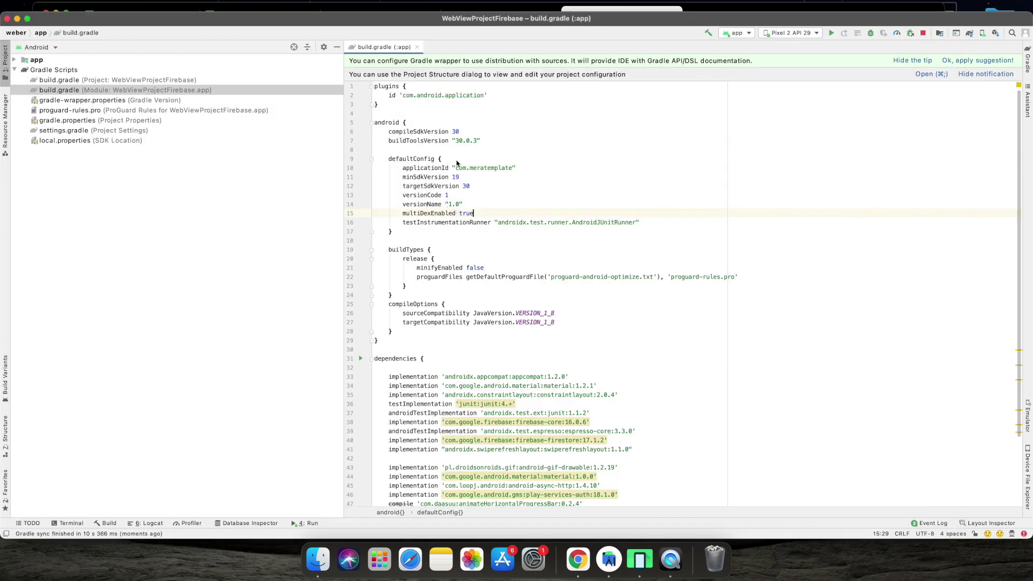
{"action": "left_click_drag", "start_coordinate": [455, 169], "coordinate": [513, 172]}
{"action": "key", "text": "super+c"}
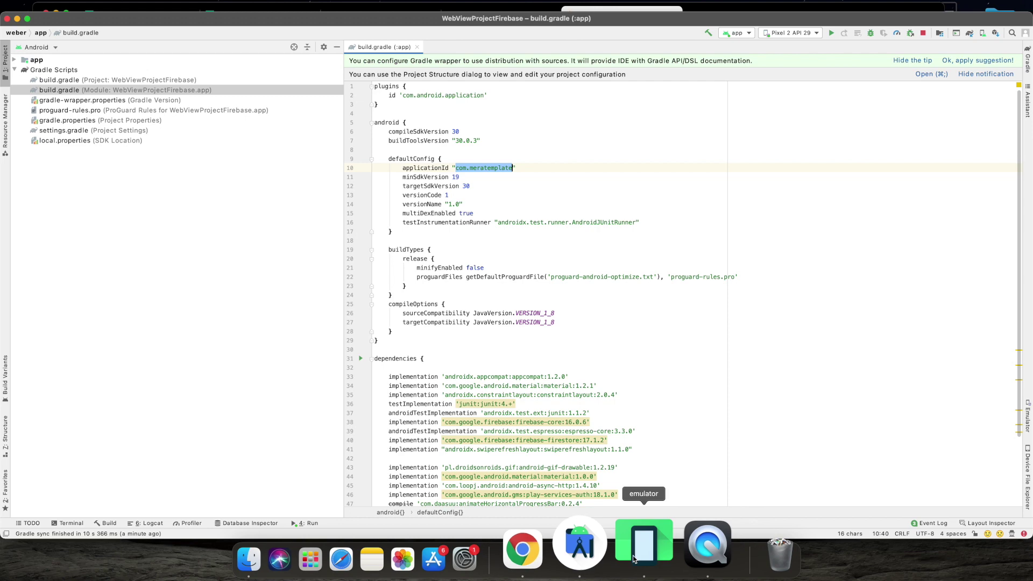
{"action": "left_click", "coordinate": [573, 554]}
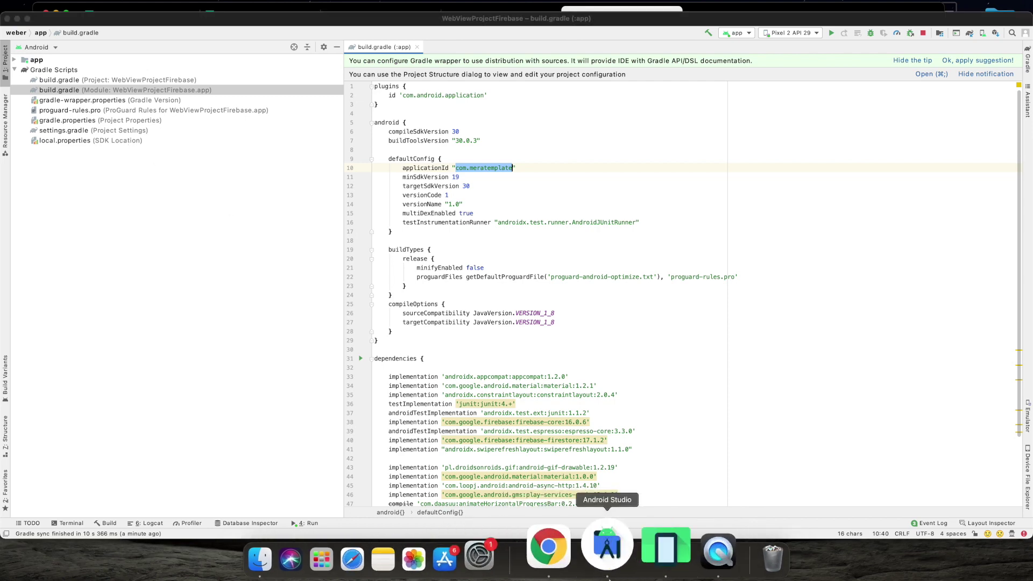
{"action": "left_click", "coordinate": [17, 18]}
{"action": "key", "text": "super+v"}
Enter webview as the app nickname, leave the debug signing certificate empty and register the app
{"action": "left_click", "coordinate": [214, 217]}
{"action": "type", "text": "we"}
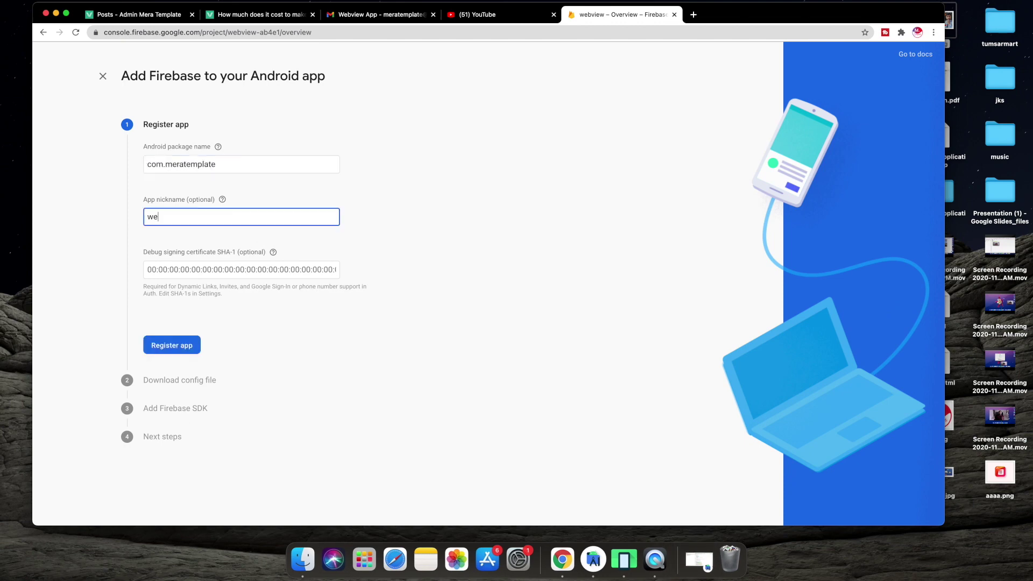
{"action": "type", "text": "bview"}
{"action": "left_click", "coordinate": [214, 270]}
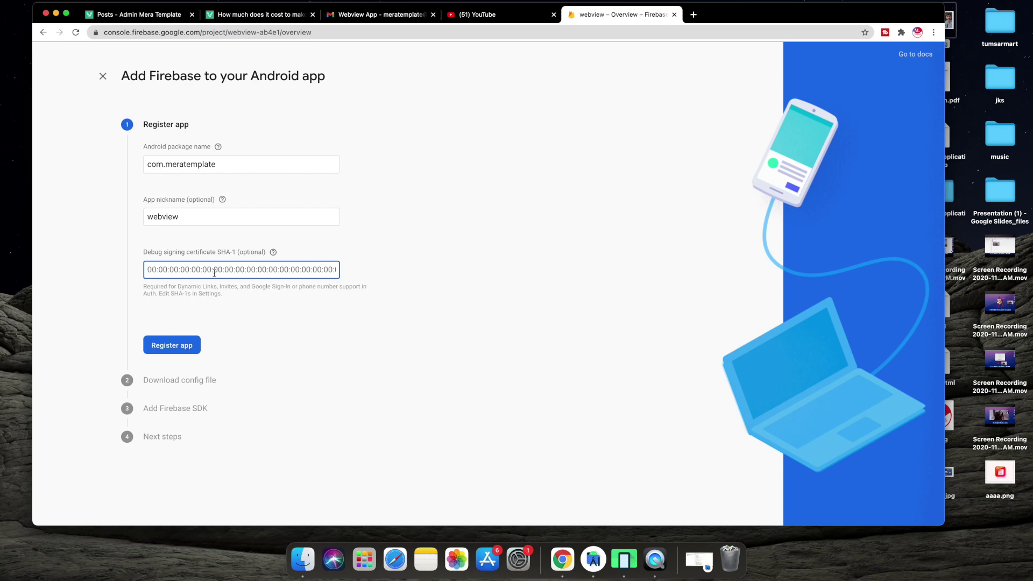
{"action": "left_click", "coordinate": [182, 349]}
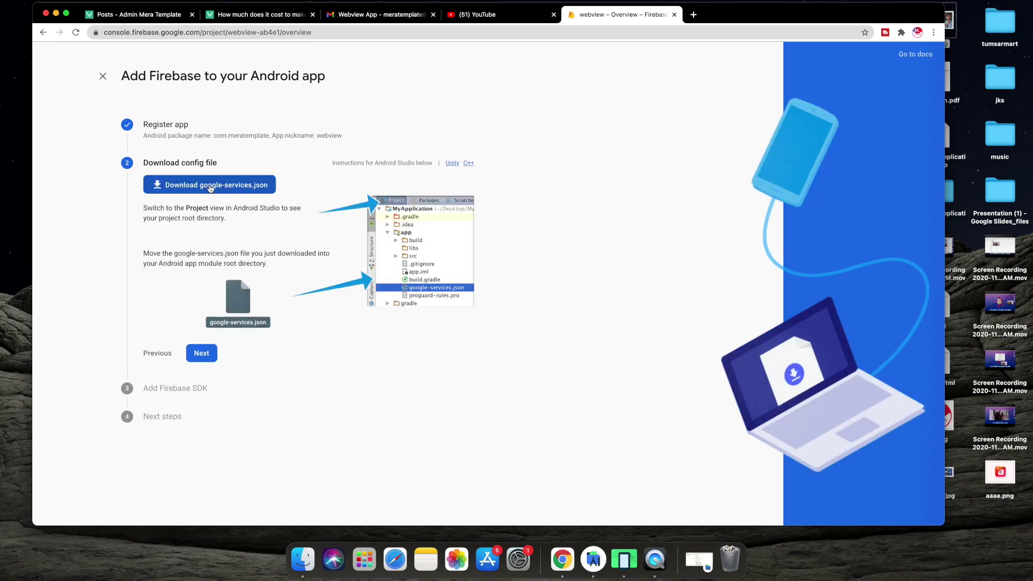
Download google-services.json, advance through the Firebase SDK instructions without changes and continue to the console
{"action": "left_click", "coordinate": [211, 186]}
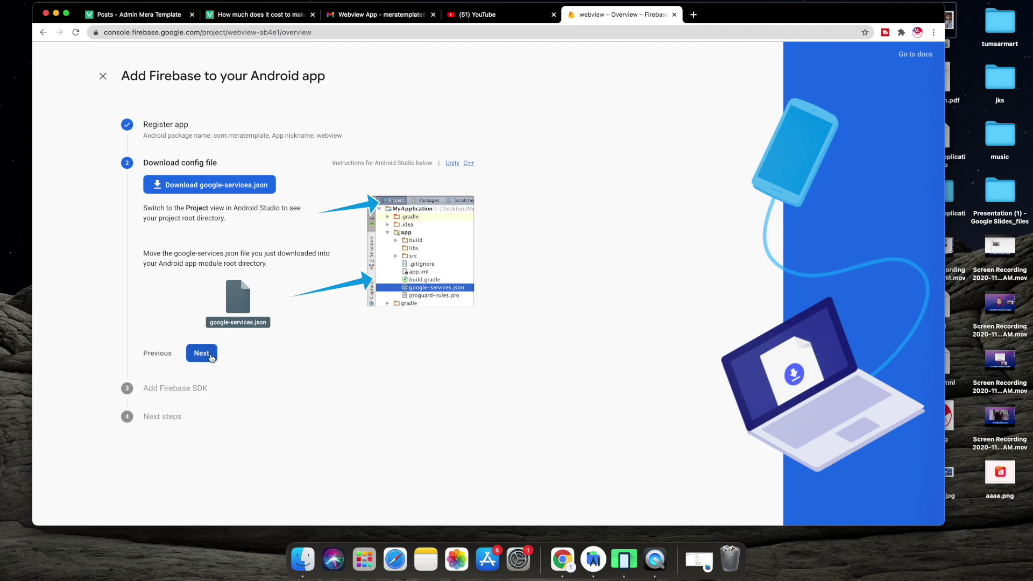
{"action": "left_click", "coordinate": [202, 353]}
{"action": "scroll", "coordinate": [211, 358], "scroll_direction": "down", "scroll_amount": 6}
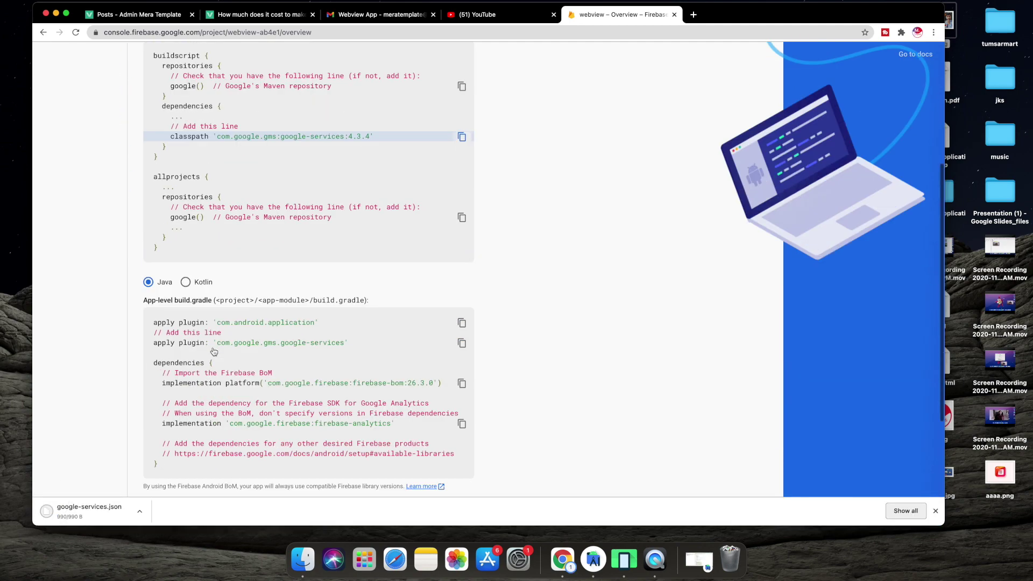
{"action": "left_click", "coordinate": [208, 438]}
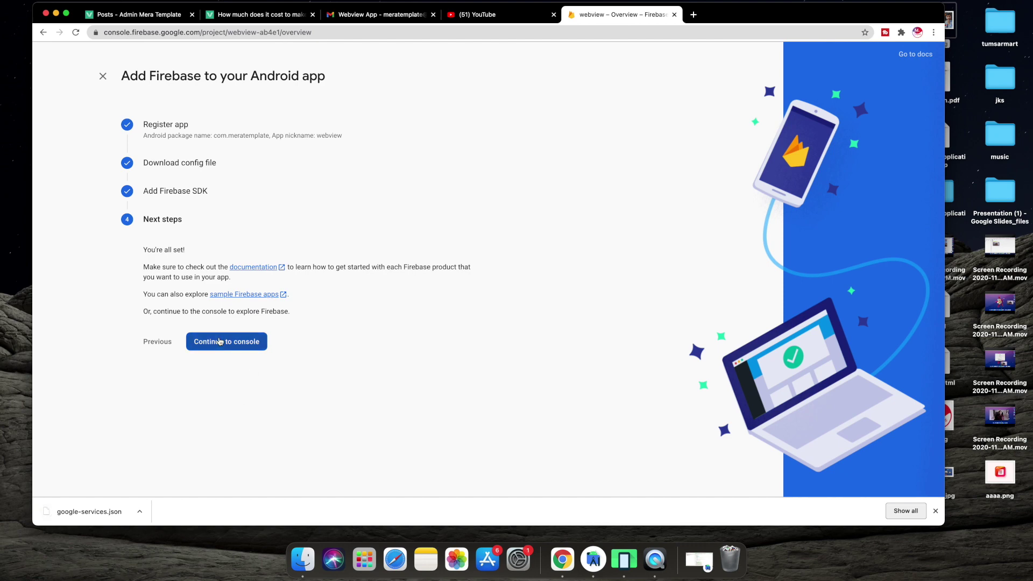
{"action": "left_click", "coordinate": [219, 342]}
Reveal google-services.json in Finder, paste it into the weber project's app folder replacing the existing file, and close Finder
{"action": "left_click", "coordinate": [135, 515]}
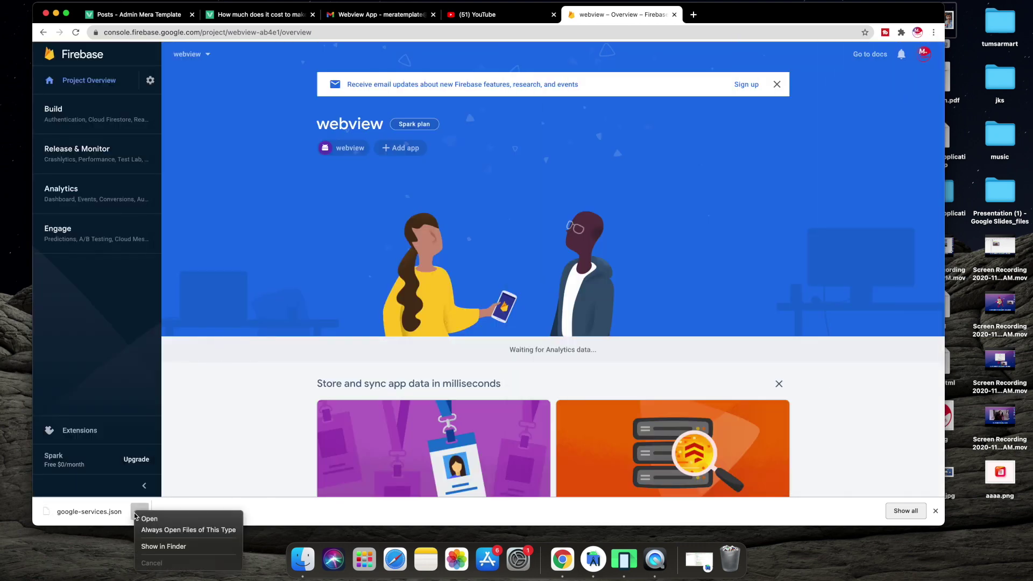
{"action": "left_click", "coordinate": [179, 546]}
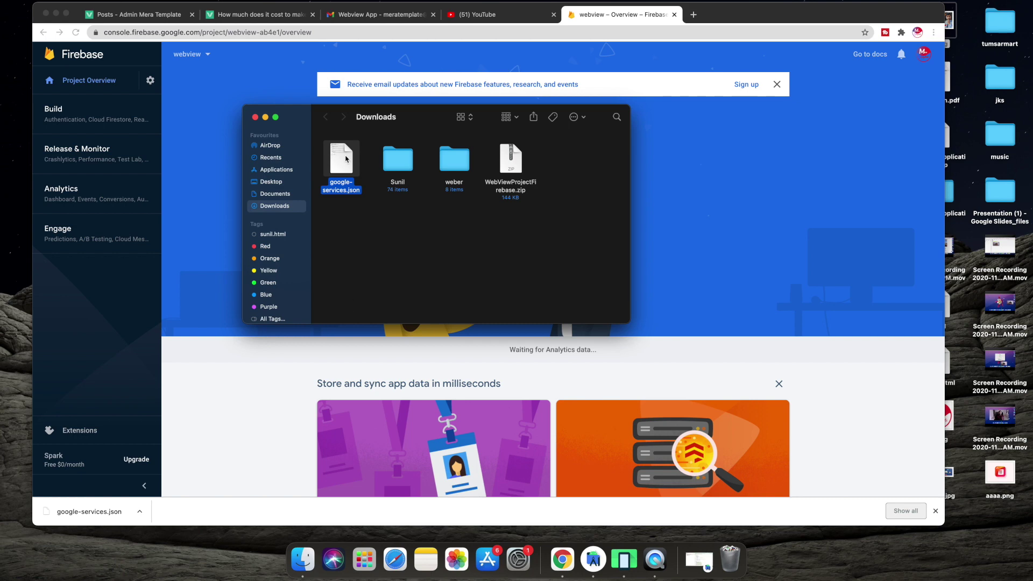
{"action": "right_click", "coordinate": [345, 157]}
{"action": "left_click", "coordinate": [397, 280]}
{"action": "double_click", "coordinate": [454, 159]}
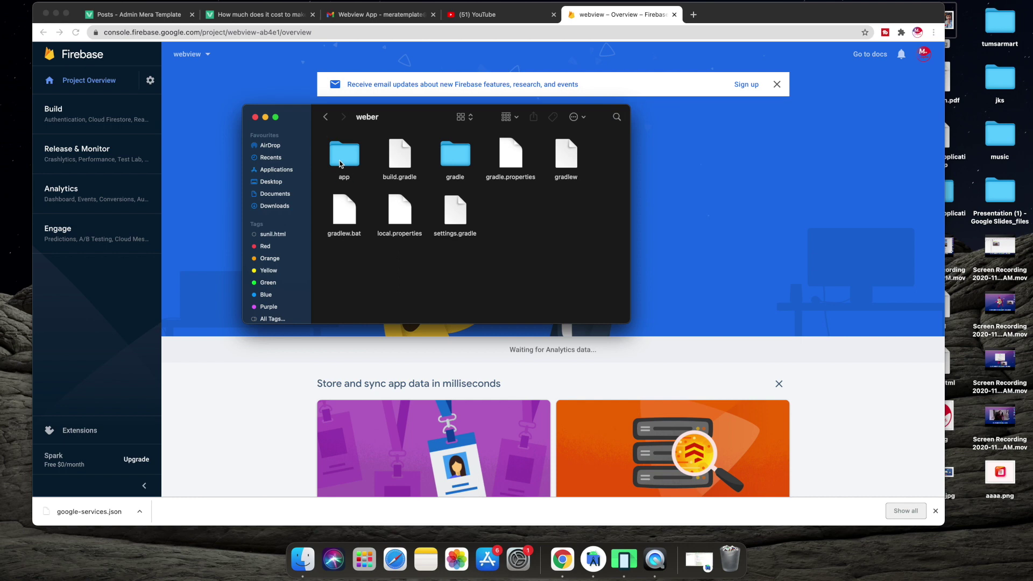
{"action": "double_click", "coordinate": [340, 161]}
{"action": "right_click", "coordinate": [436, 218]}
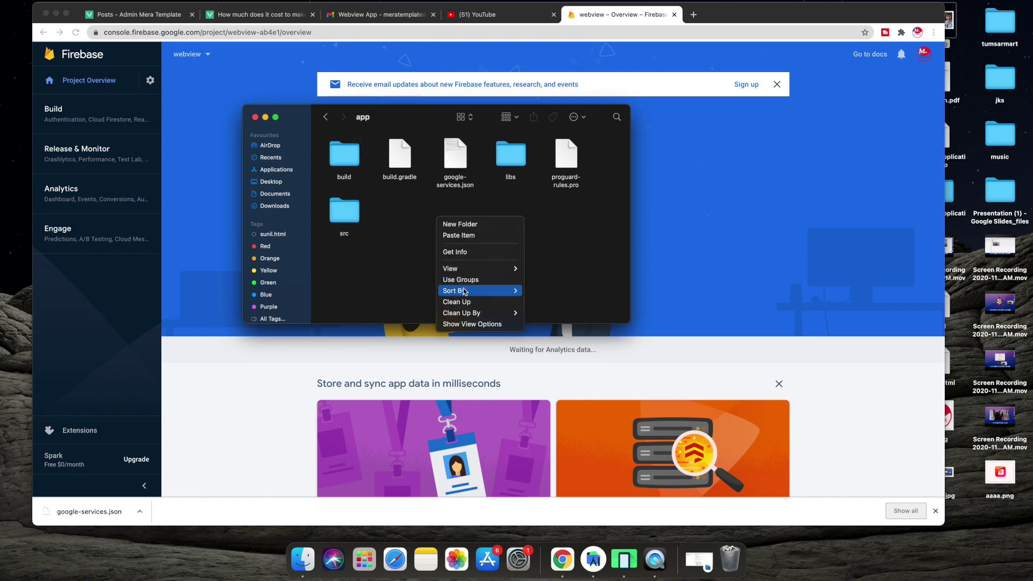
{"action": "left_click", "coordinate": [460, 235]}
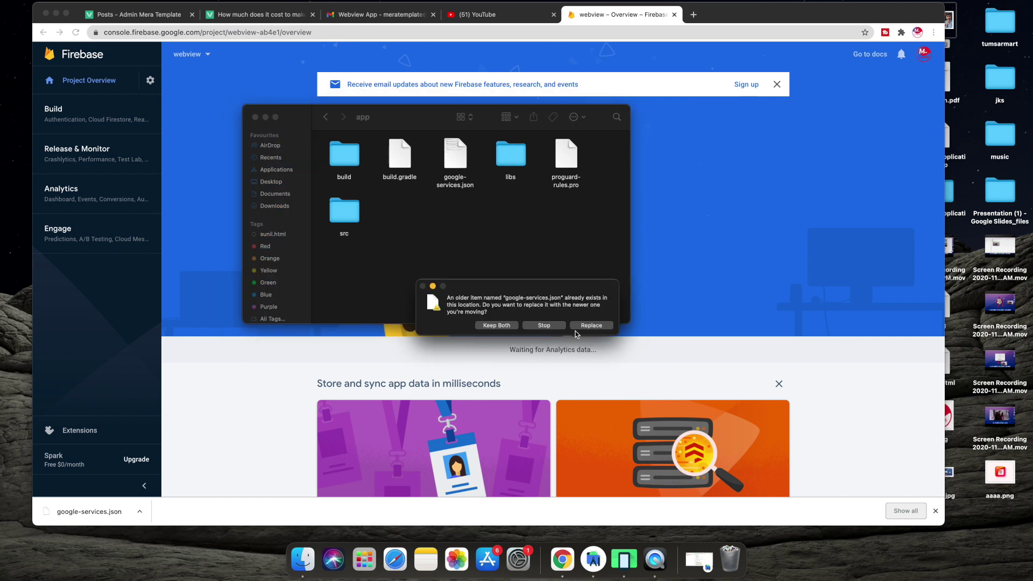
{"action": "left_click", "coordinate": [592, 326]}
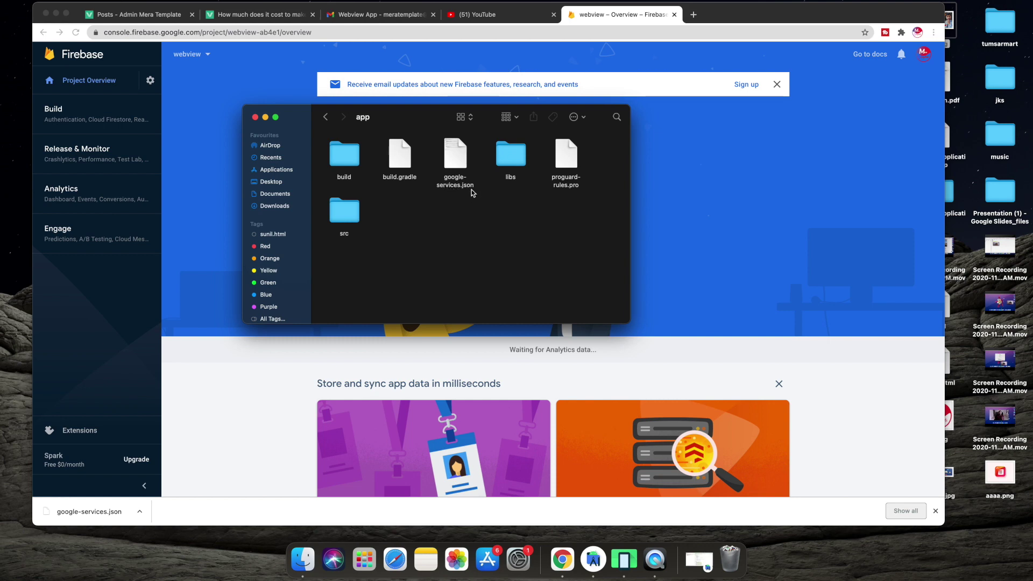
{"action": "left_click", "coordinate": [451, 180]}
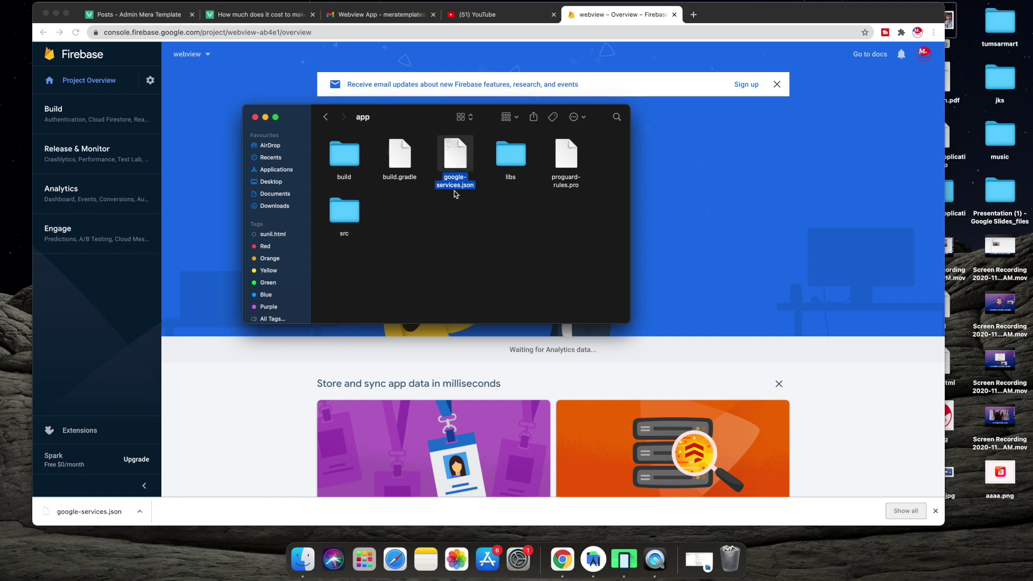
{"action": "left_click", "coordinate": [255, 117]}
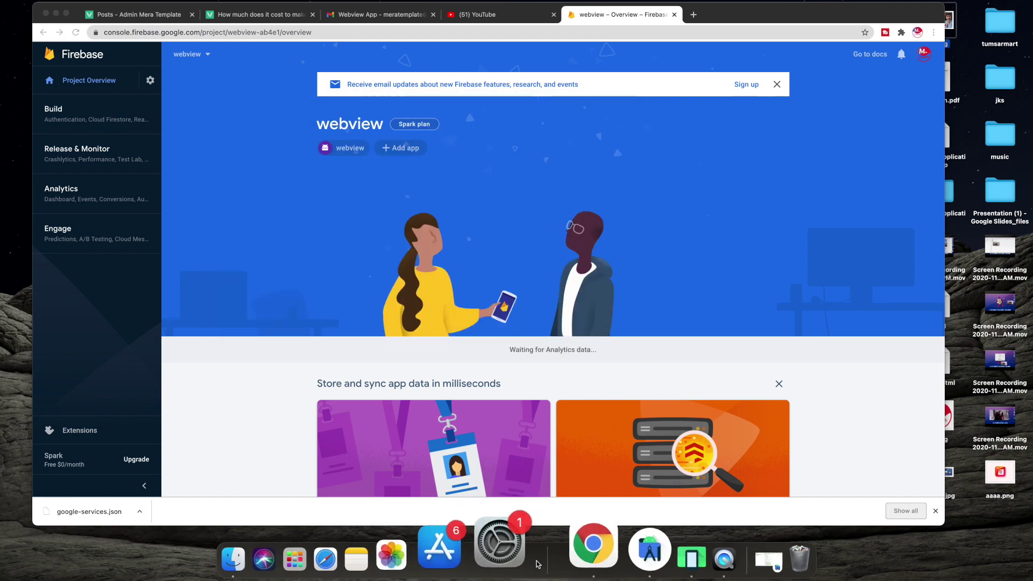
Switch to Android Studio and open strings.xml from the app's res/values folder
{"action": "left_click", "coordinate": [598, 554]}
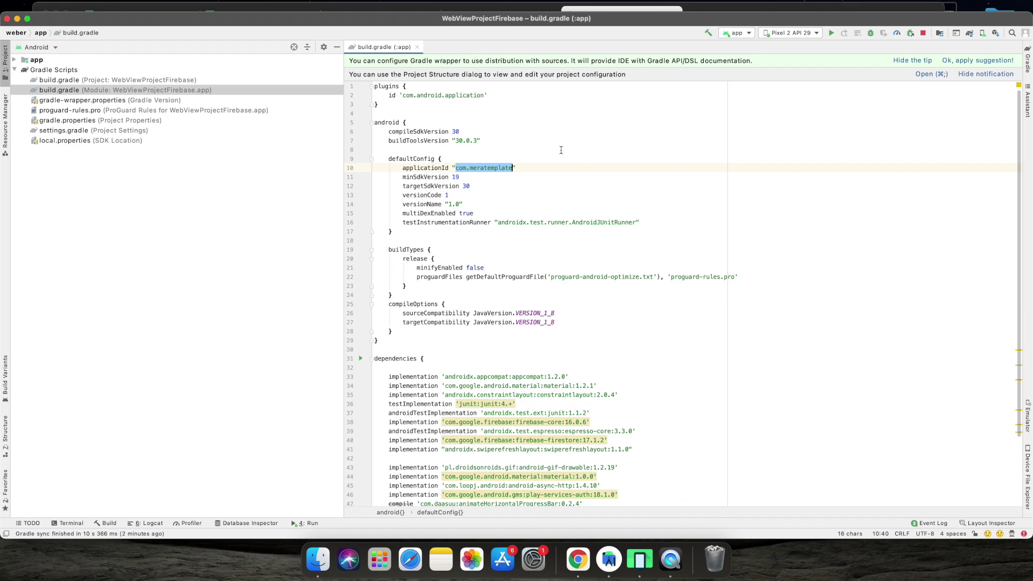
{"action": "left_click", "coordinate": [16, 60]}
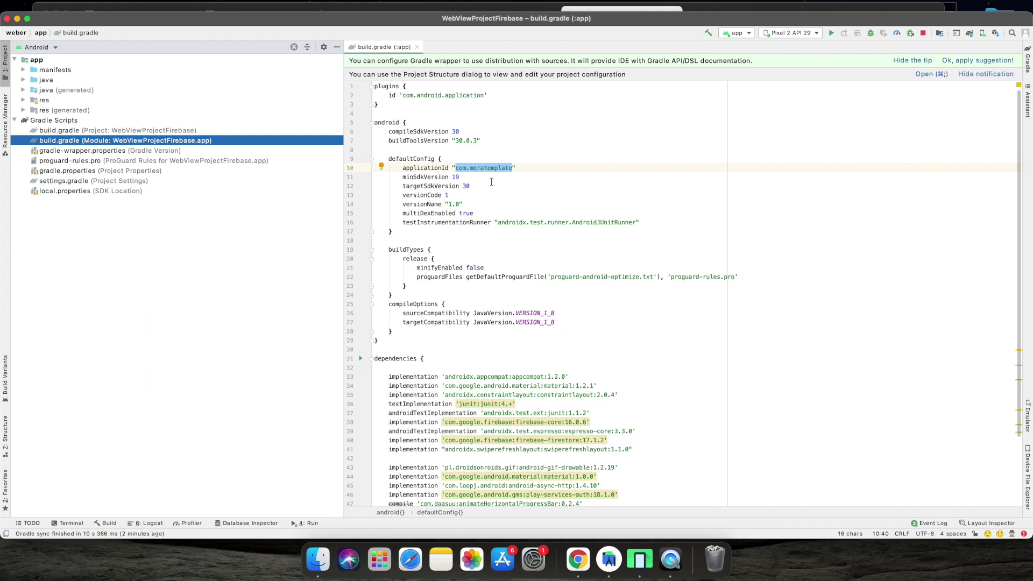
{"action": "left_click", "coordinate": [23, 100]}
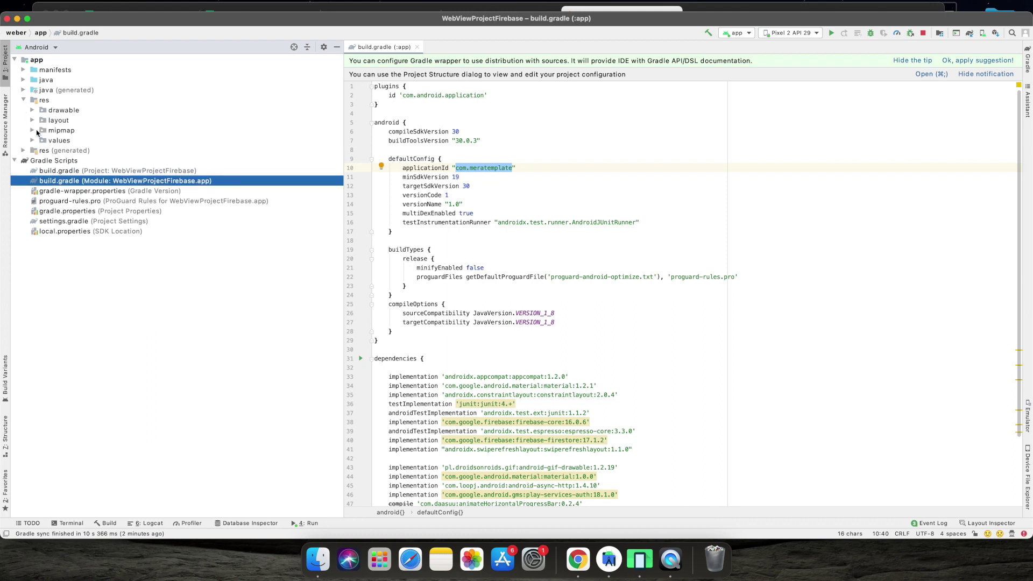
{"action": "left_click", "coordinate": [32, 141]}
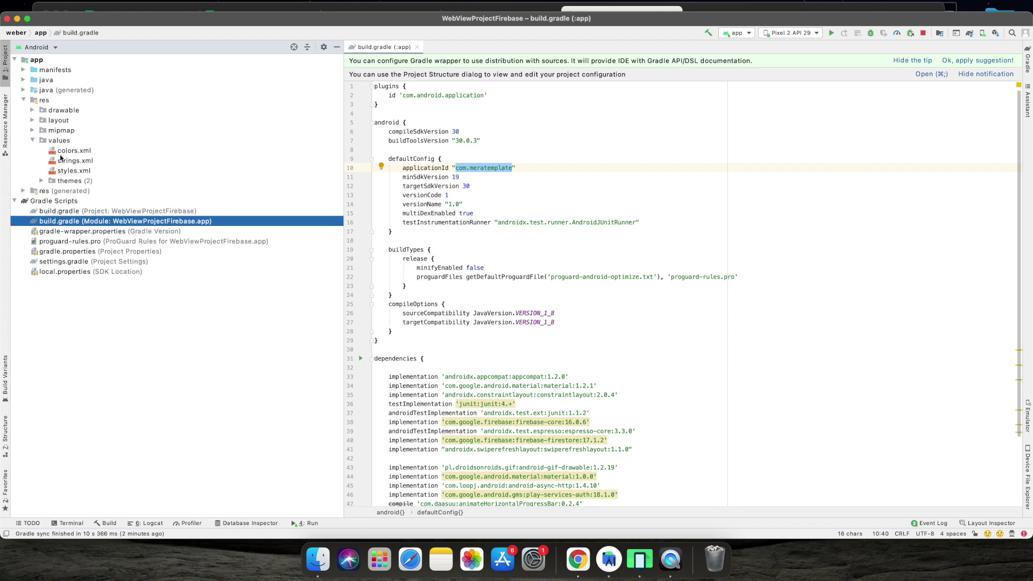
{"action": "double_click", "coordinate": [64, 161]}
Replace the app_name string value in strings.xml with Webview
{"action": "left_click", "coordinate": [474, 82]}
{"action": "triple_click", "coordinate": [473, 82]}
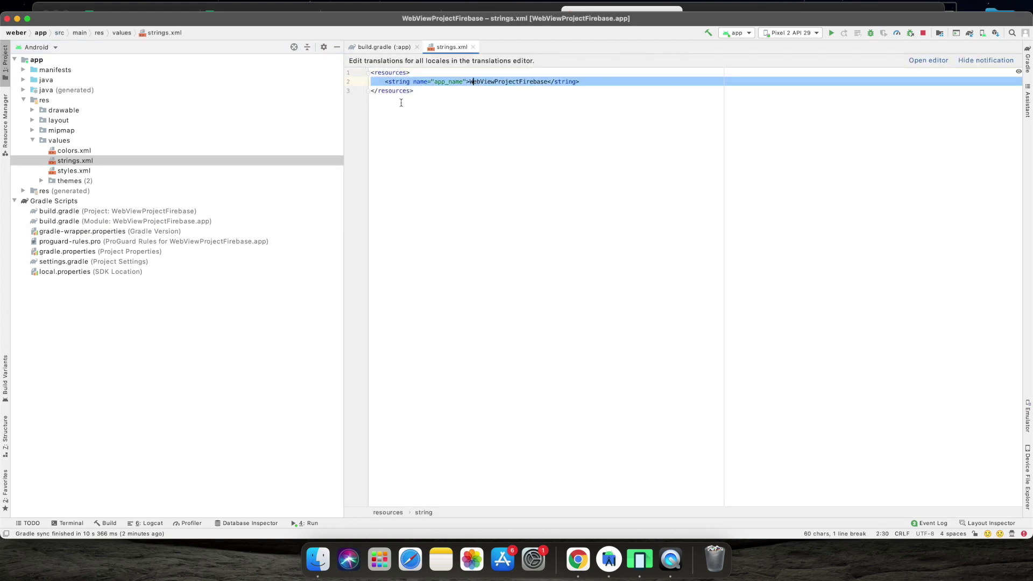
{"action": "left_click", "coordinate": [474, 105]}
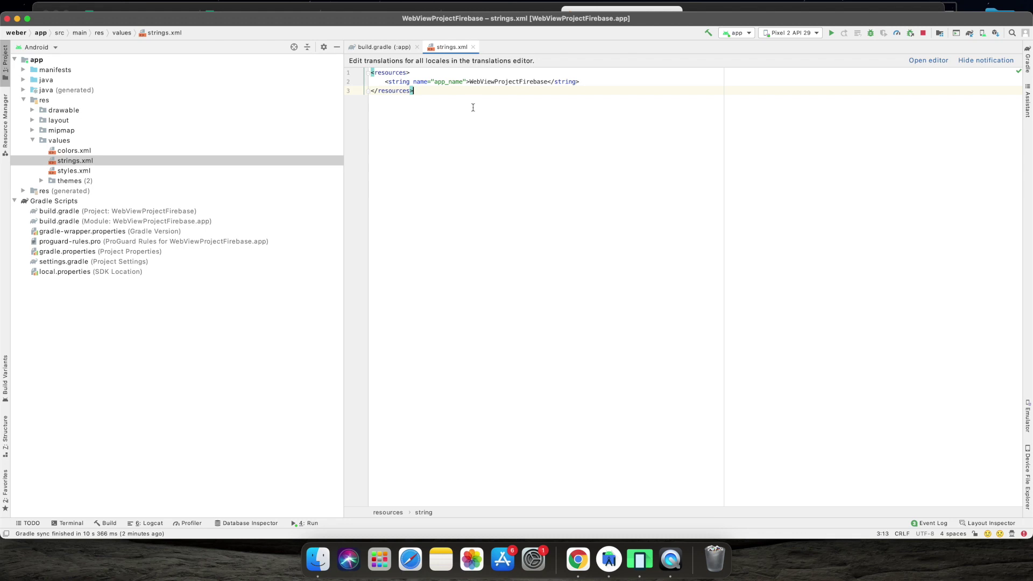
{"action": "double_click", "coordinate": [497, 82]}
{"action": "key", "text": "BackSpace"}
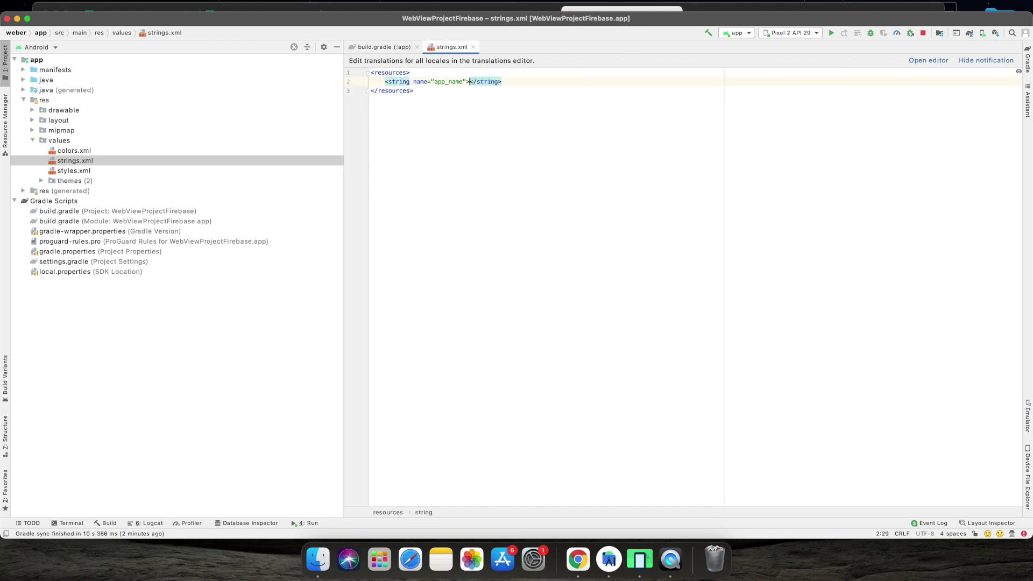
{"action": "type", "text": "Webview"}
{"action": "left_click", "coordinate": [513, 160]}
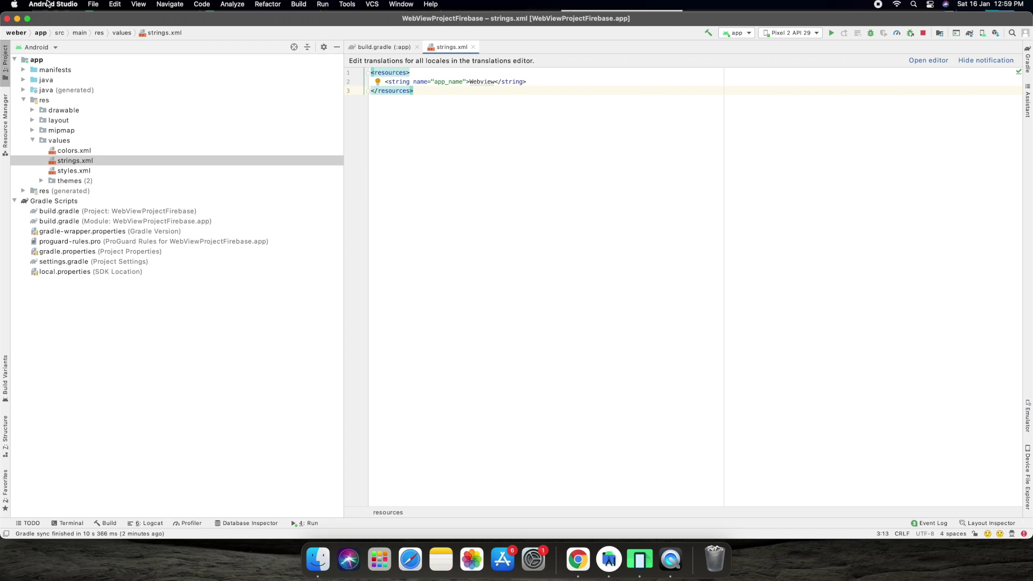
Examine the launcher icon source options in a new Image Asset configuration and cancel it
{"action": "left_click", "coordinate": [95, 7]}
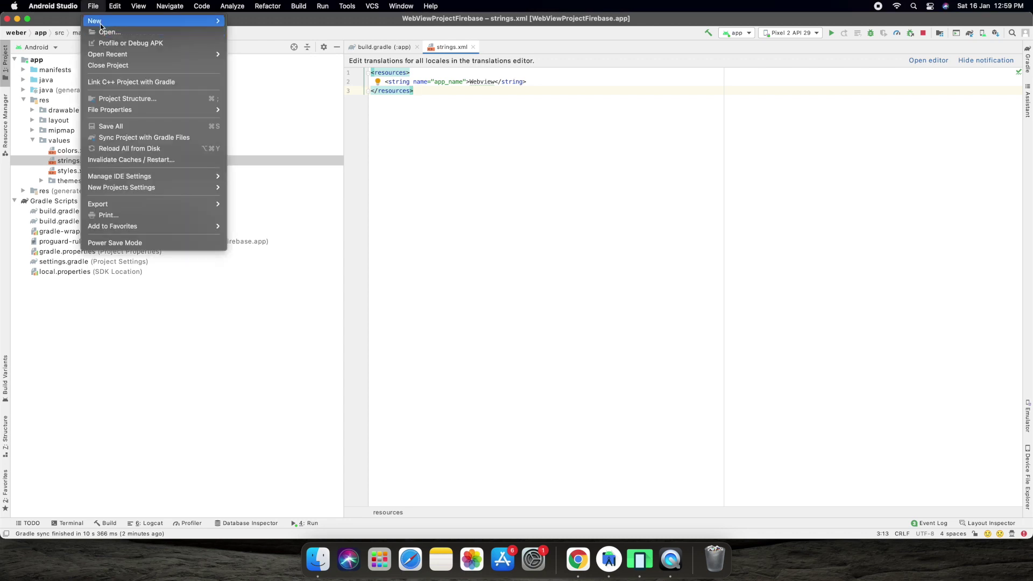
{"action": "mouse_move", "coordinate": [100, 24]}
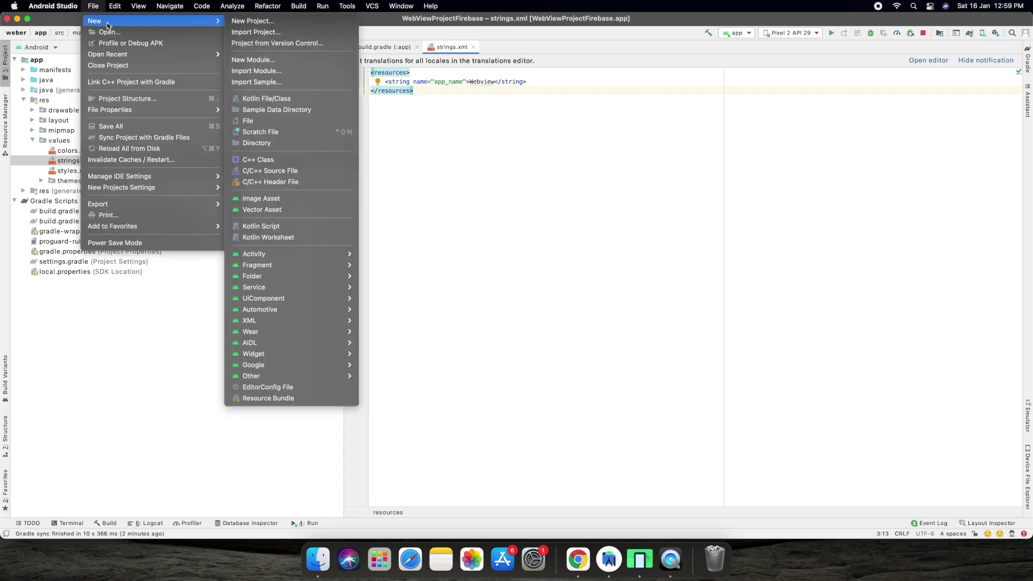
{"action": "left_click", "coordinate": [260, 200]}
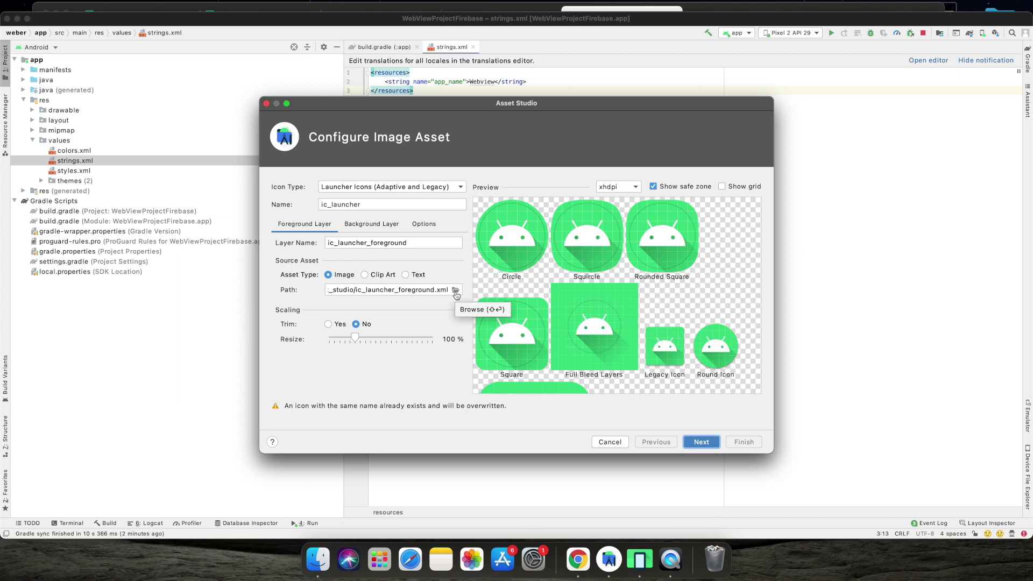
{"action": "left_click", "coordinate": [610, 441]}
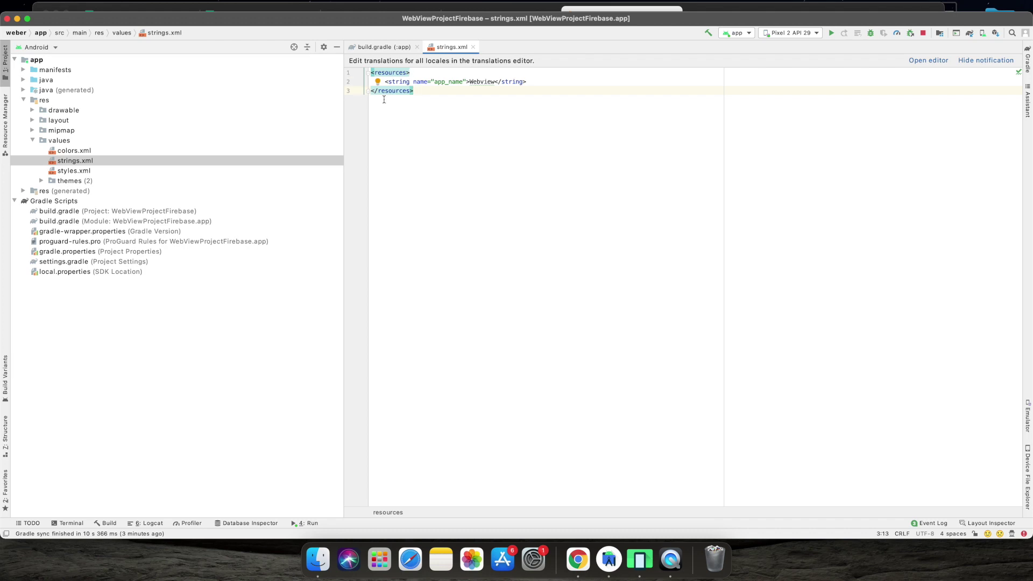
Run the app on the Pixel 2 API 29 emulator and view the launched app
{"action": "mouse_move", "coordinate": [651, 1]}
{"action": "left_click", "coordinate": [832, 33]}
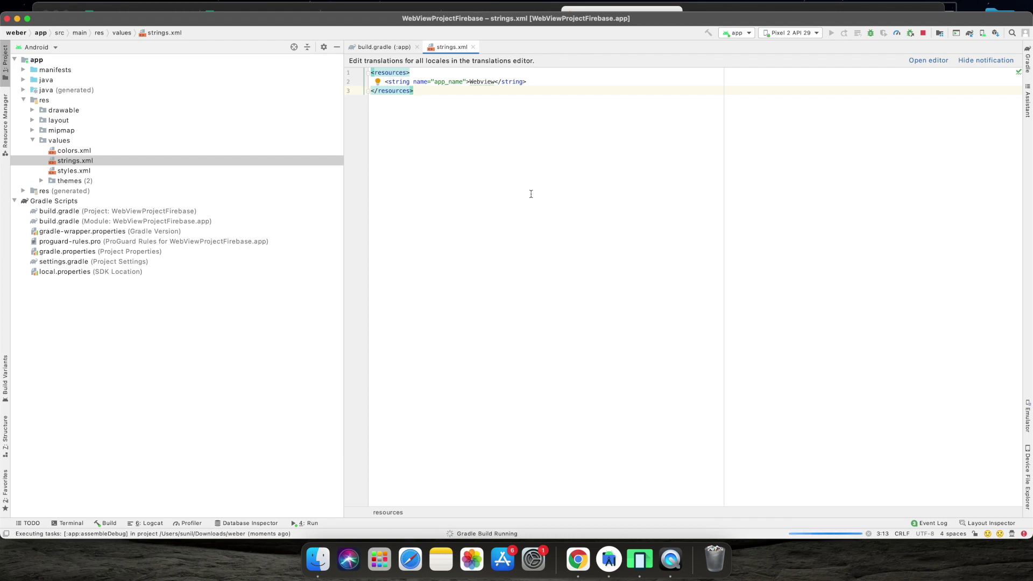
{"action": "left_click", "coordinate": [643, 554]}
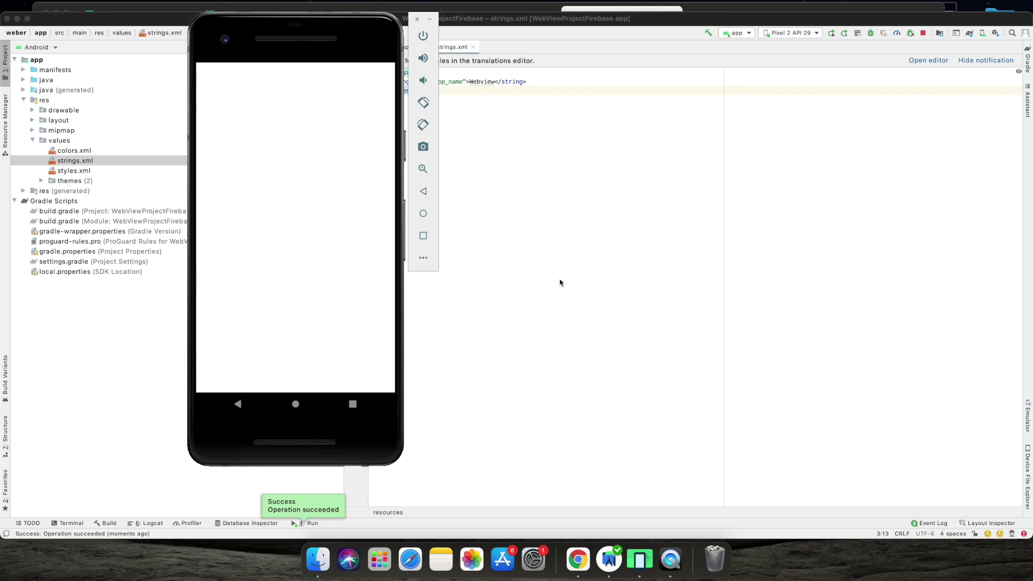
{"action": "left_click", "coordinate": [560, 283]}
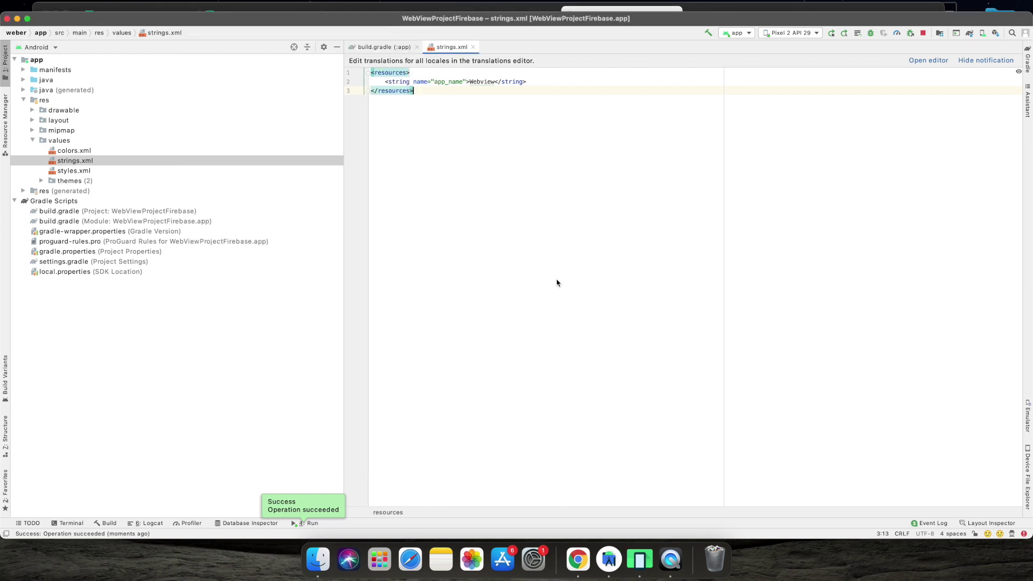
Switch to the webview project's Firebase console in Chrome and open Cloud Firestore
{"action": "left_click", "coordinate": [577, 558]}
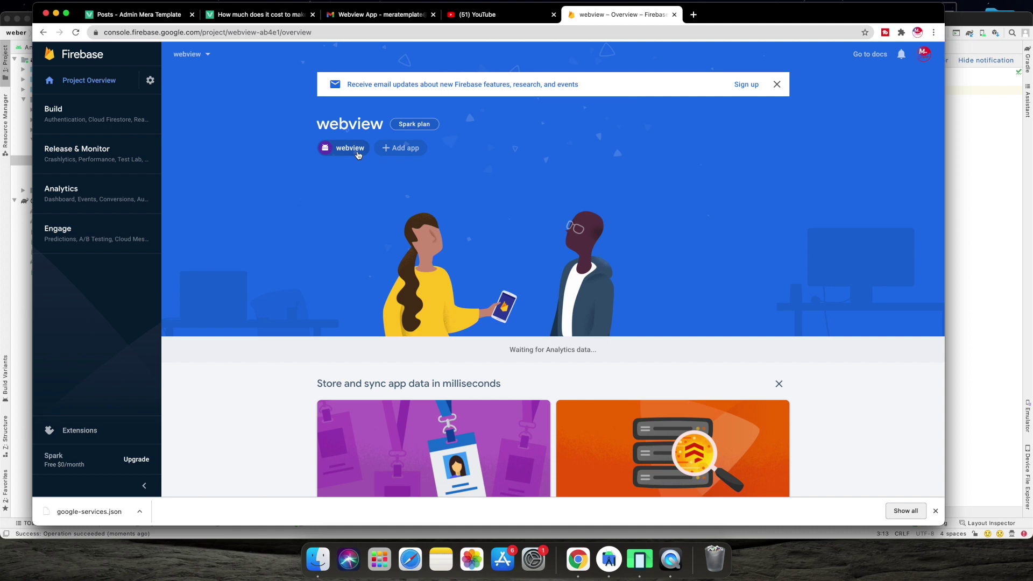
{"action": "left_click", "coordinate": [100, 120]}
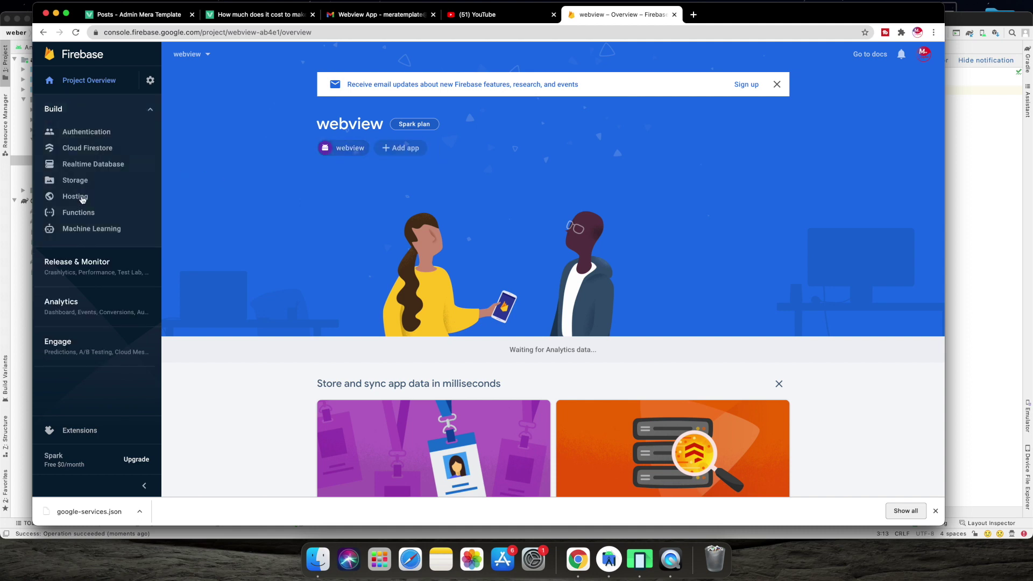
{"action": "left_click", "coordinate": [85, 152]}
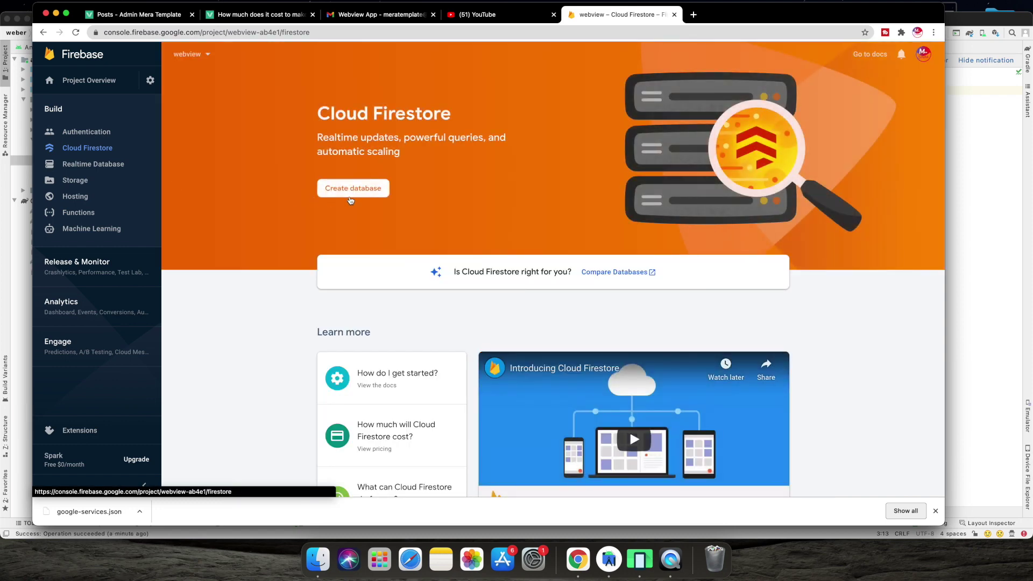
Create a Cloud Firestore database in production mode with the location nam5 (us-central)
{"action": "left_click", "coordinate": [353, 188]}
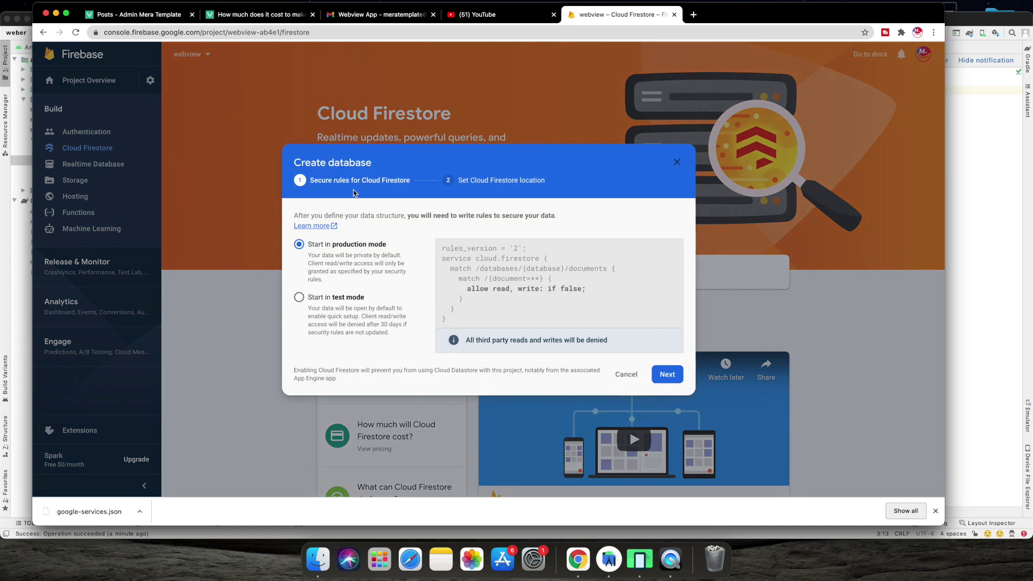
{"action": "left_click", "coordinate": [299, 299]}
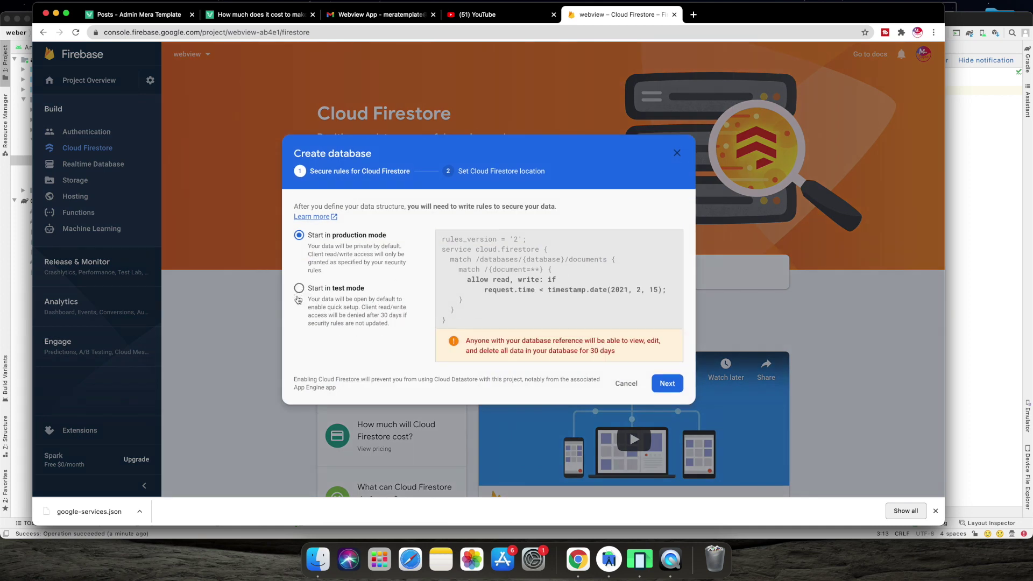
{"action": "left_click", "coordinate": [299, 235]}
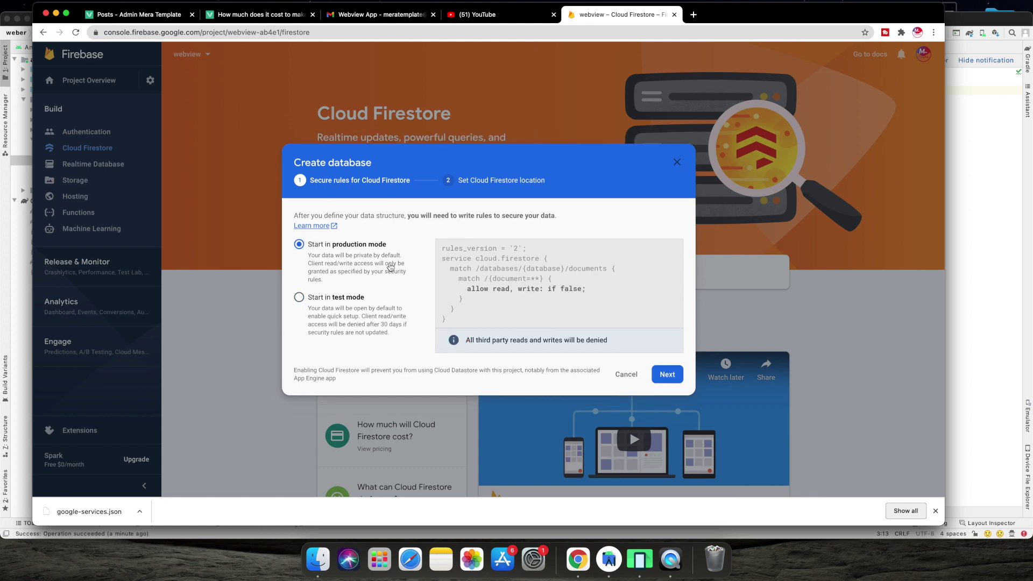
{"action": "left_click", "coordinate": [667, 376]}
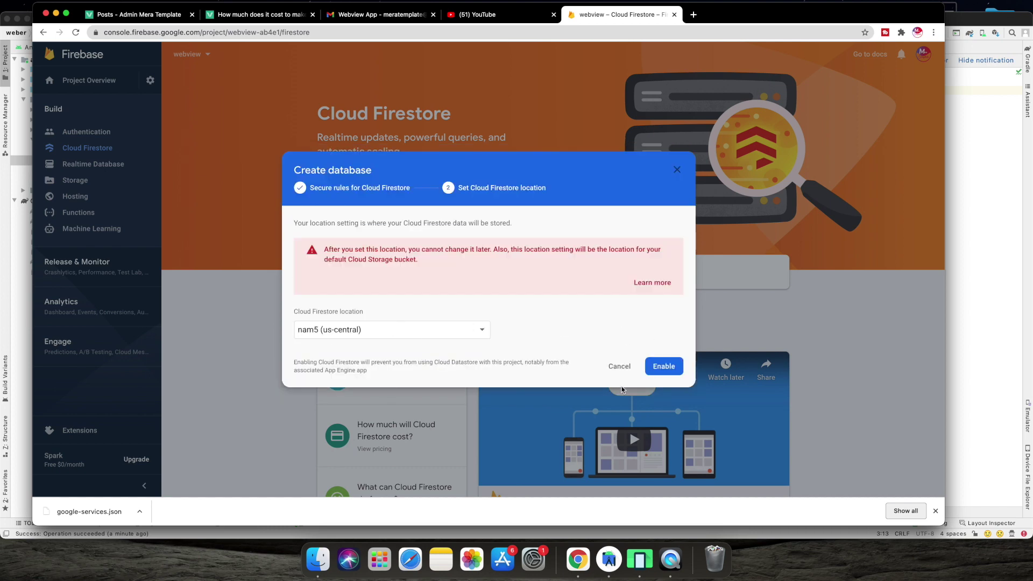
{"action": "left_click", "coordinate": [675, 372]}
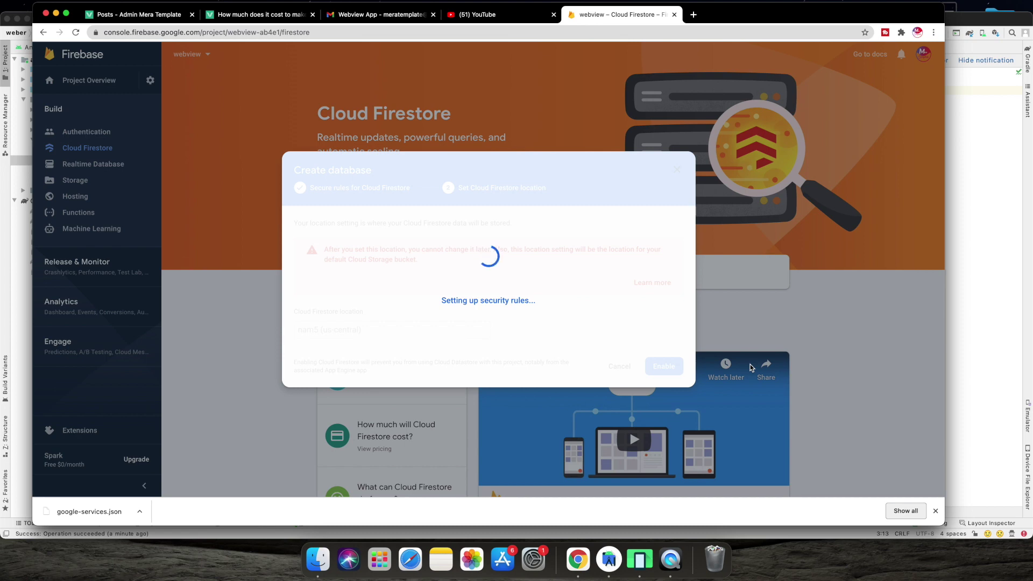
{"action": "left_click", "coordinate": [636, 546]}
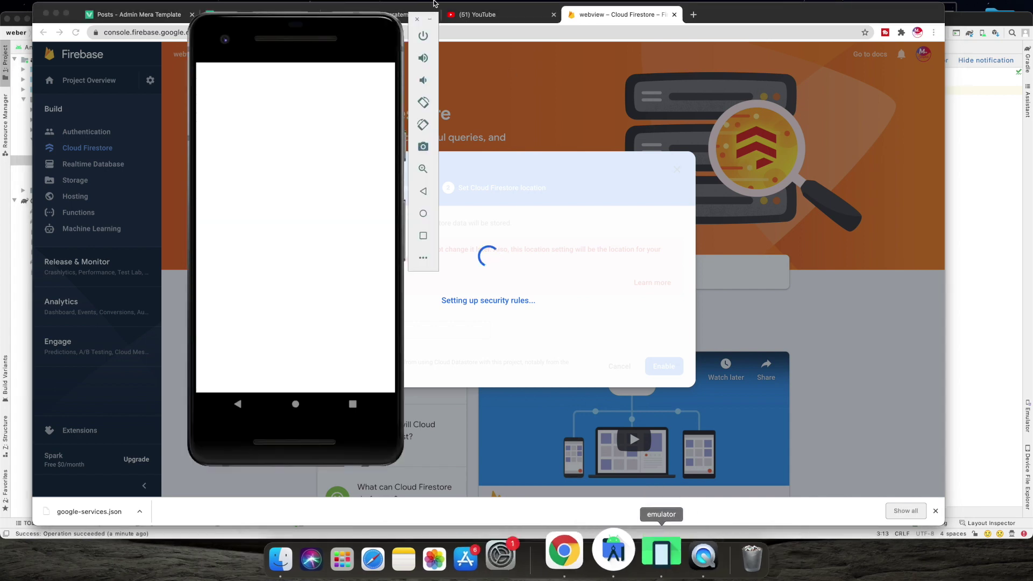
{"action": "left_click", "coordinate": [499, 87]}
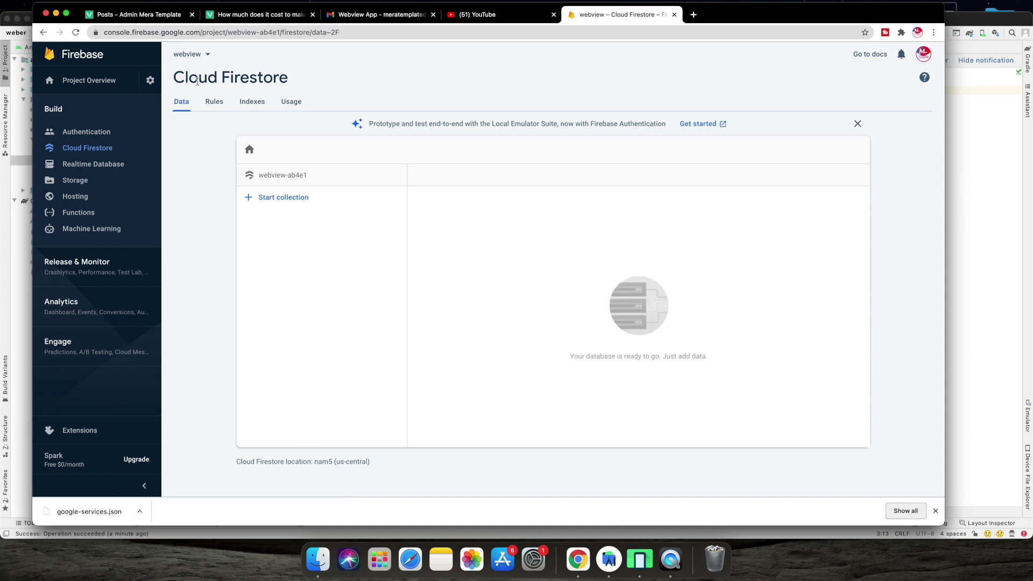
Change the Firestore security rule to allow read, write: if true and publish it
{"action": "left_click", "coordinate": [210, 102]}
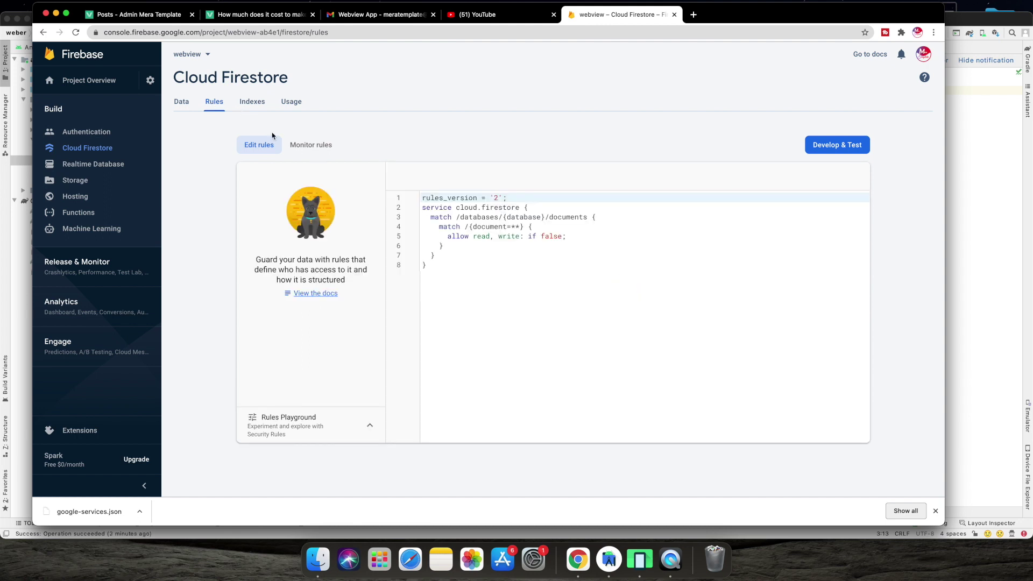
{"action": "double_click", "coordinate": [552, 237]}
{"action": "type", "text": "true"}
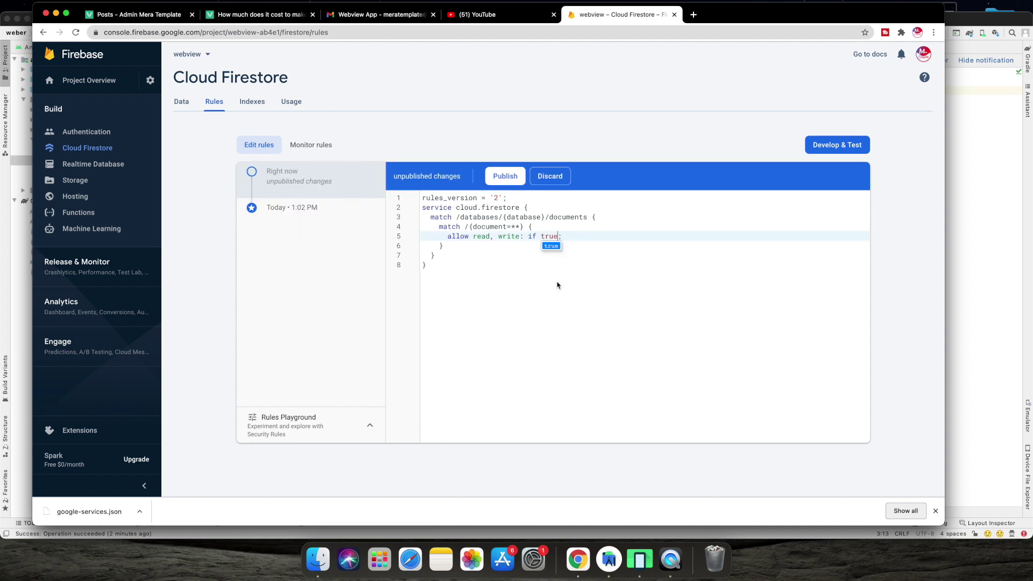
{"action": "left_click", "coordinate": [506, 178]}
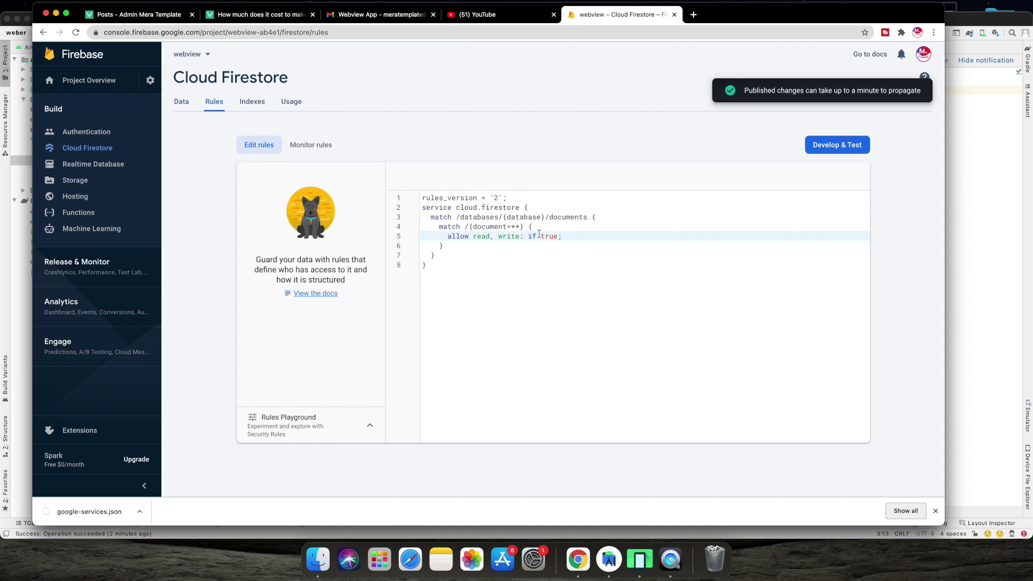
Start a new collection in the Firestore data with the collection ID Website
{"action": "left_click", "coordinate": [189, 102]}
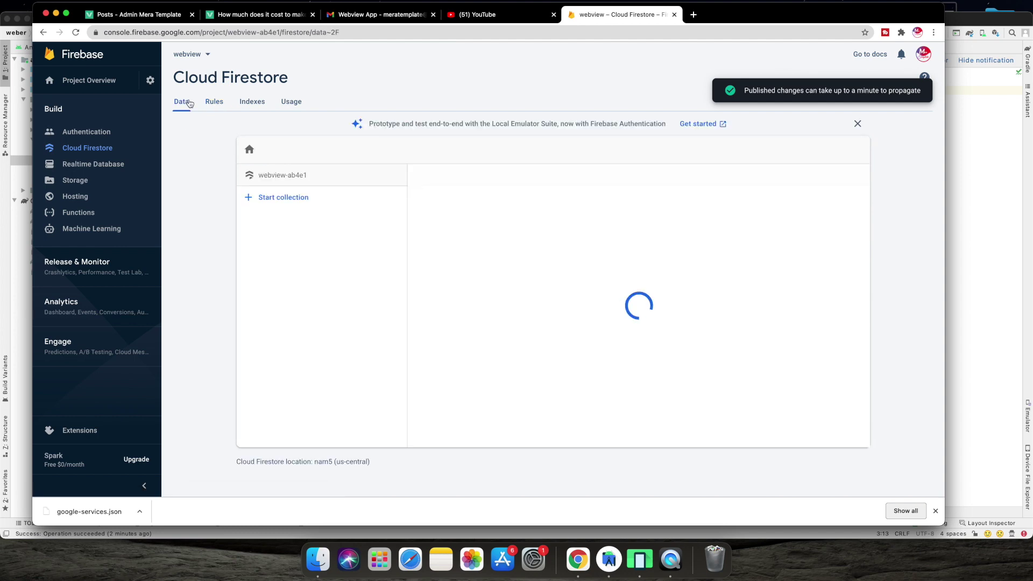
{"action": "left_click", "coordinate": [272, 196]}
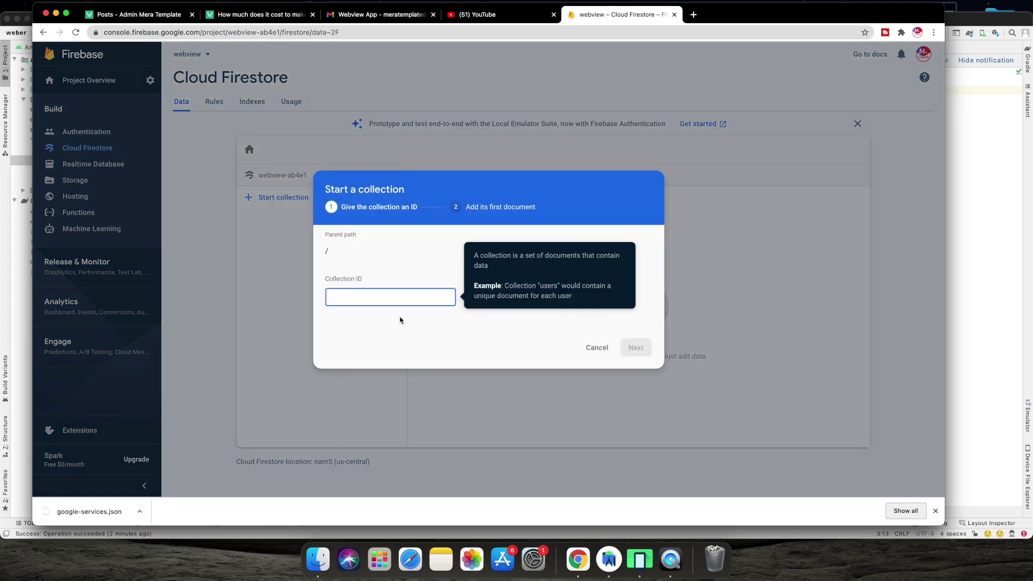
{"action": "type", "text": "Websi"}
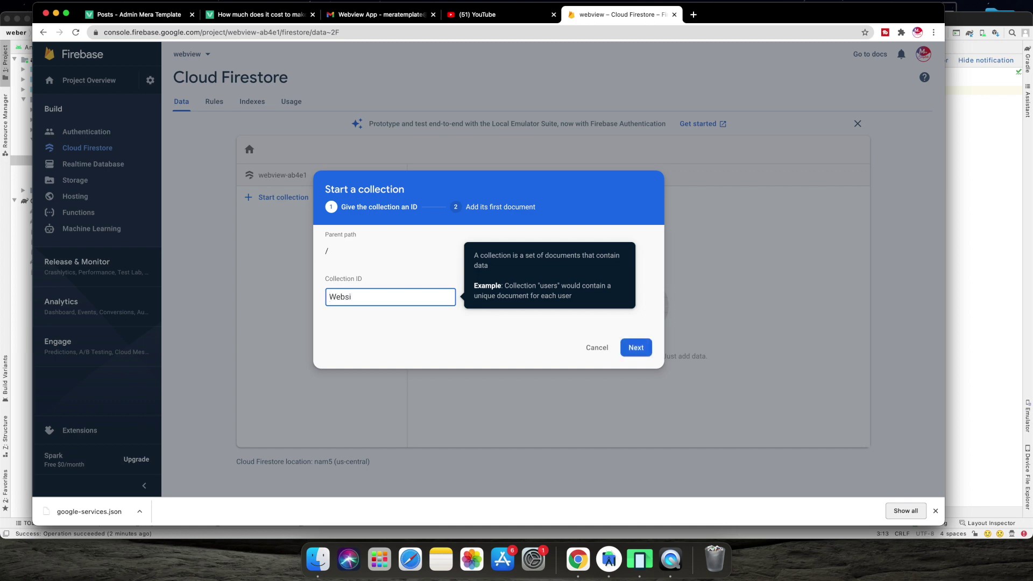
{"action": "type", "text": "te"}
{"action": "left_click", "coordinate": [624, 347]}
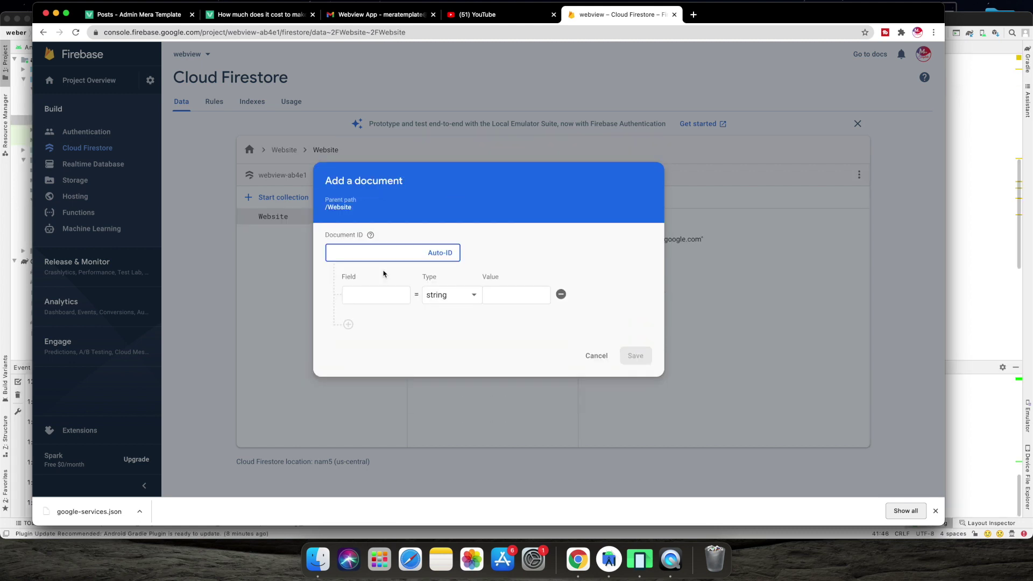
{"action": "type", "text": "url"}
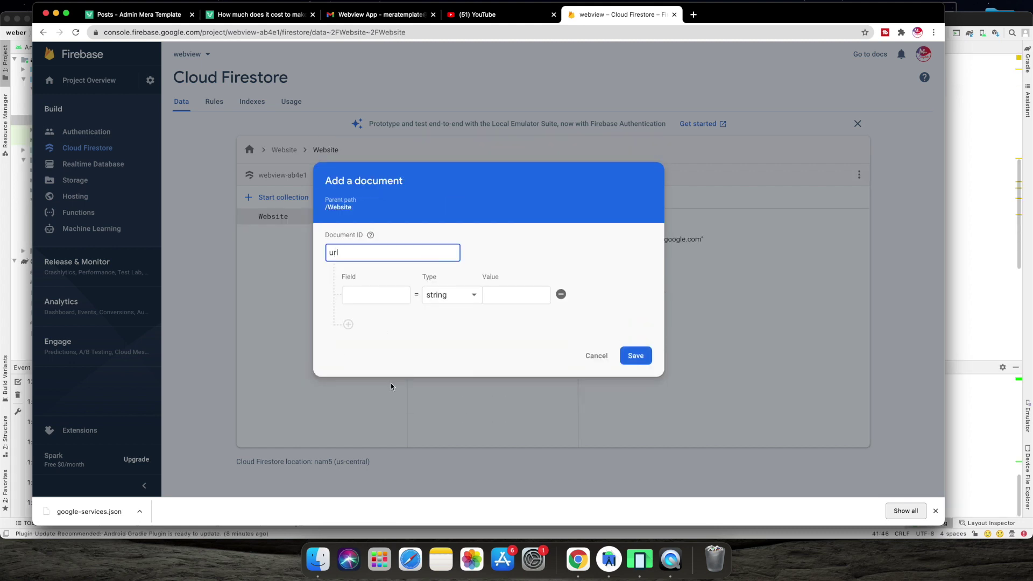
{"action": "left_click", "coordinate": [374, 297]}
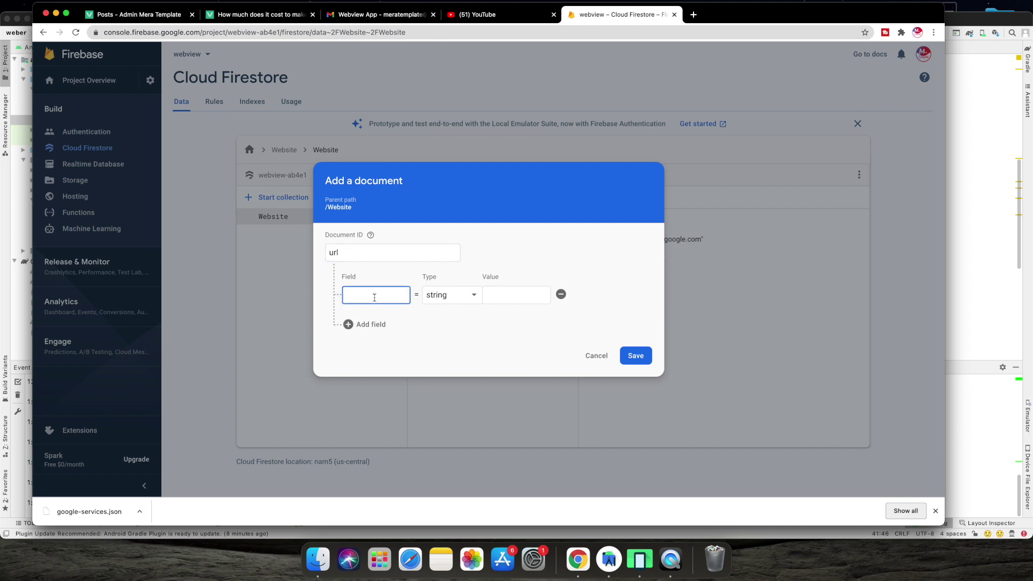
{"action": "type", "text": "url"}
{"action": "left_click", "coordinate": [497, 300]}
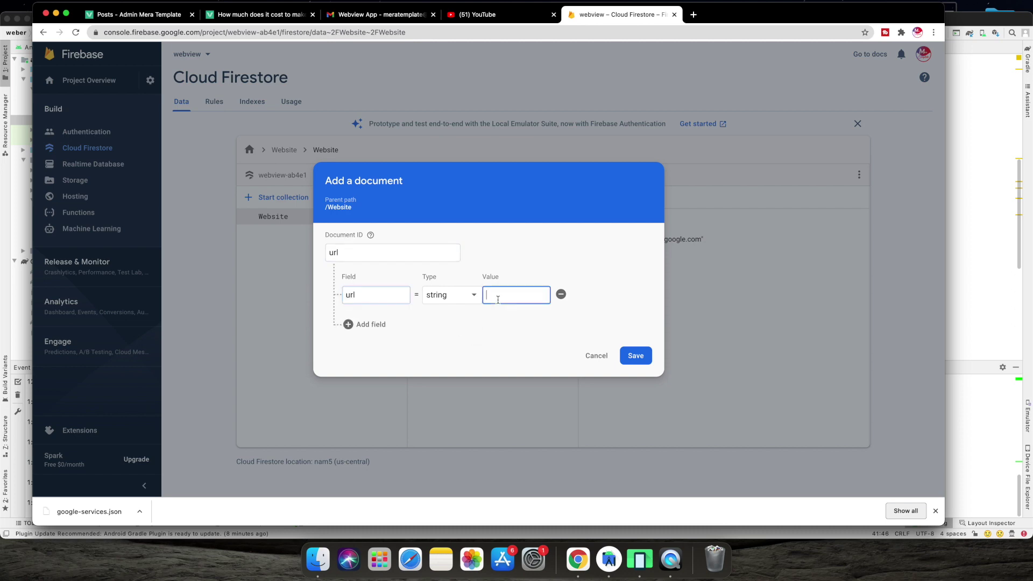
{"action": "type", "text": "http://www.googl"}
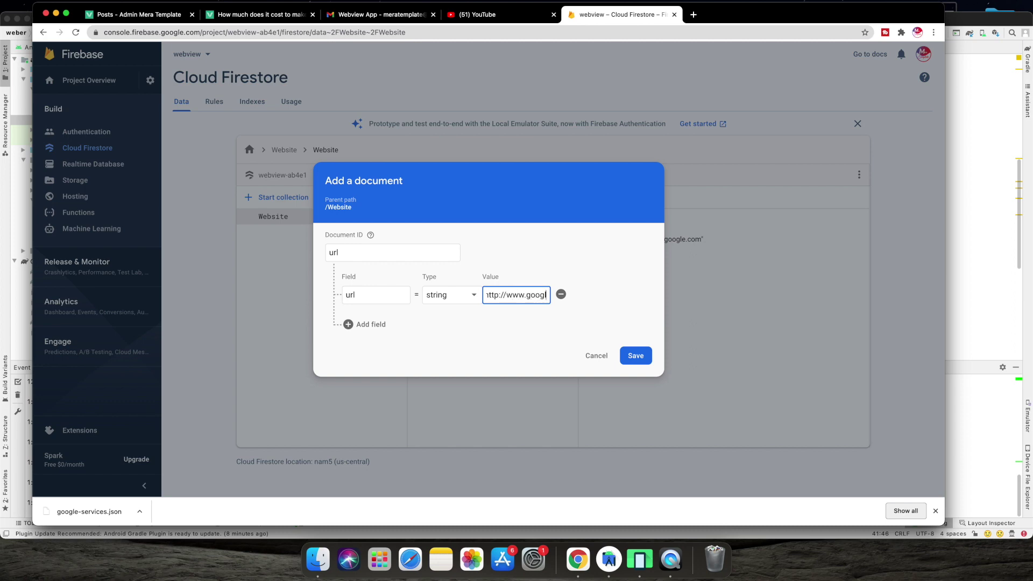
{"action": "type", "text": "e.com"}
{"action": "key", "text": "Left"}
{"action": "key", "text": "Left"}
{"action": "key", "text": "Left"}
{"action": "key", "text": "Left"}
{"action": "key", "text": "Left"}
{"action": "key", "text": "Left"}
{"action": "key", "text": "Left"}
{"action": "key", "text": "Left"}
{"action": "key", "text": "Left"}
{"action": "key", "text": "Left"}
{"action": "key", "text": "Left"}
{"action": "key", "text": "Left"}
{"action": "key", "text": "Left"}
{"action": "key", "text": "Left"}
{"action": "key", "text": "Left"}
{"action": "key", "text": "Left"}
{"action": "key", "text": "Left"}
{"action": "type", "text": "s"}
{"action": "left_click", "coordinate": [635, 354]}
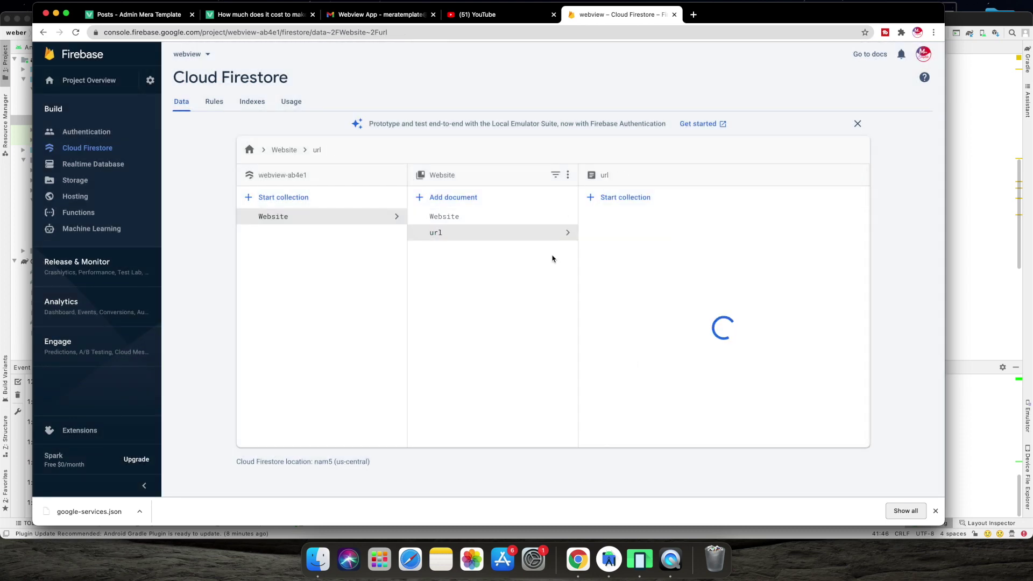
Compare the field values of the Website and url documents in the Website collection
{"action": "left_click", "coordinate": [549, 218]}
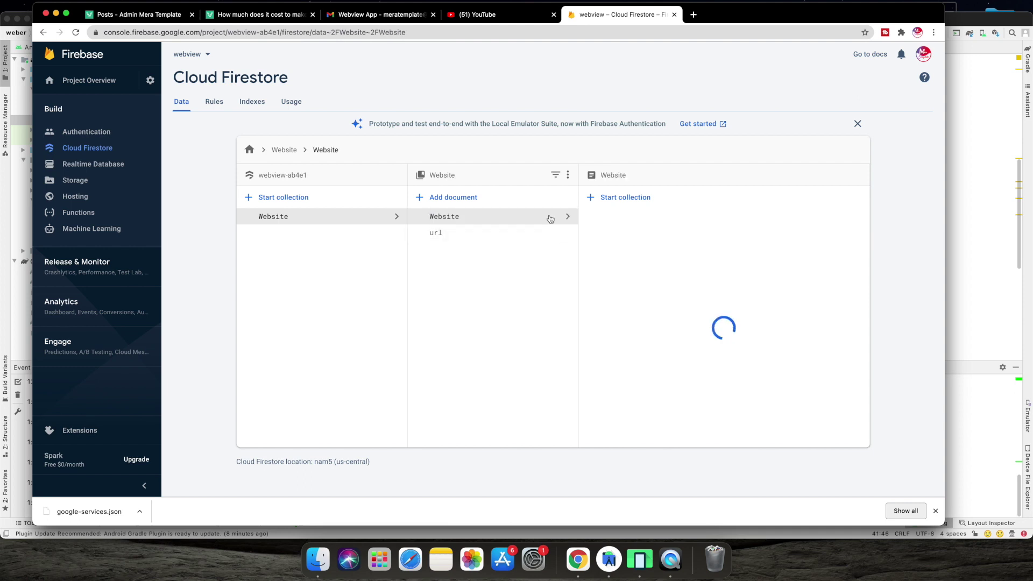
{"action": "right_click", "coordinate": [550, 218]}
{"action": "left_click", "coordinate": [500, 233]}
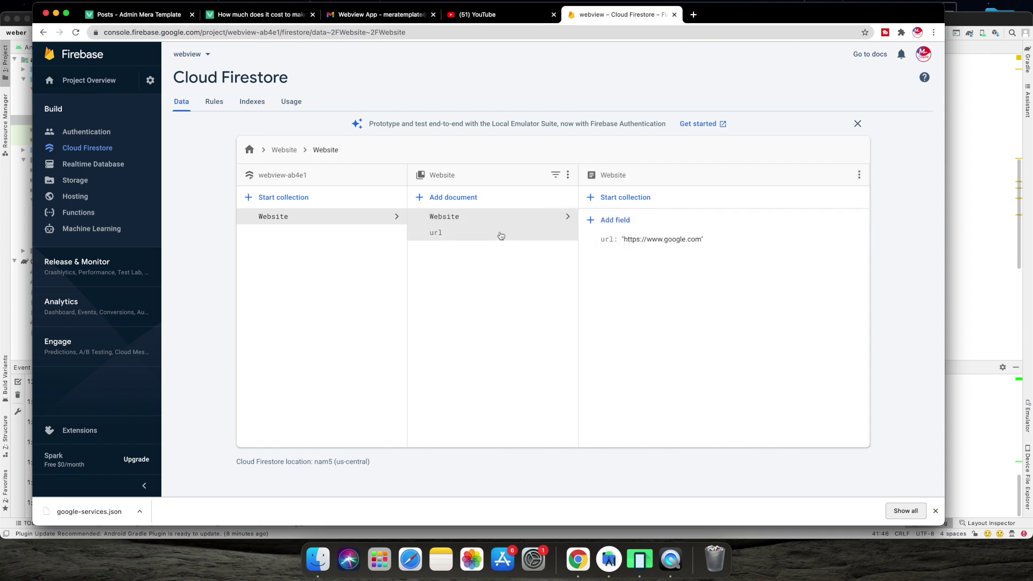
{"action": "left_click", "coordinate": [499, 233]}
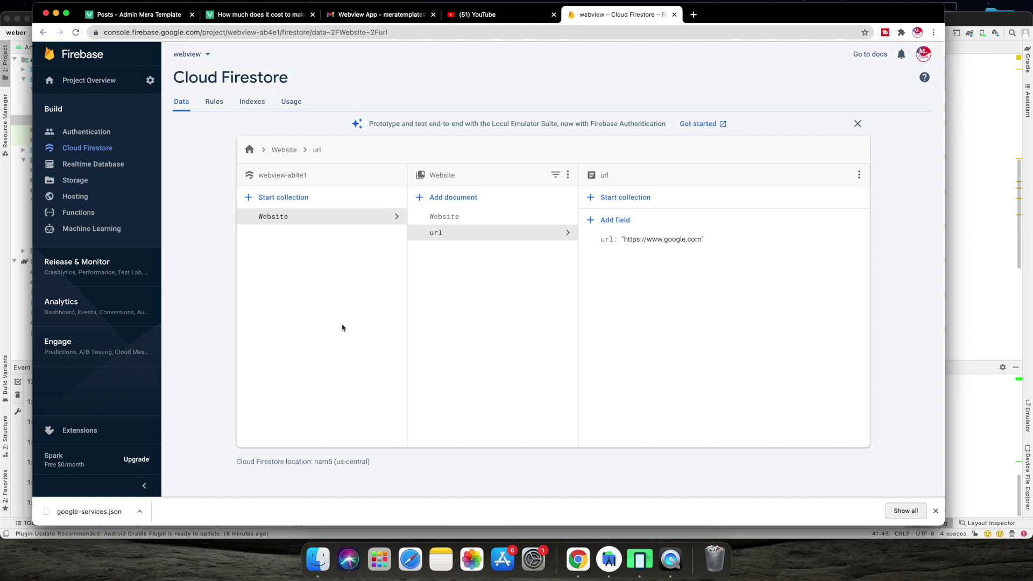
Check the page the app loads in the emulator against the url value stored in Firestore
{"action": "left_click", "coordinate": [624, 559]}
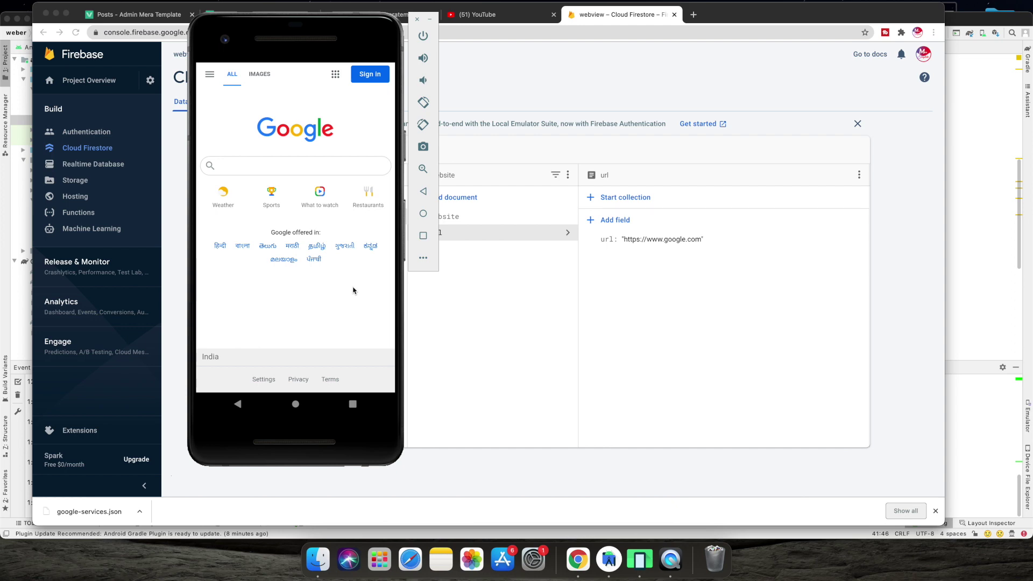
{"action": "left_click", "coordinate": [653, 242]}
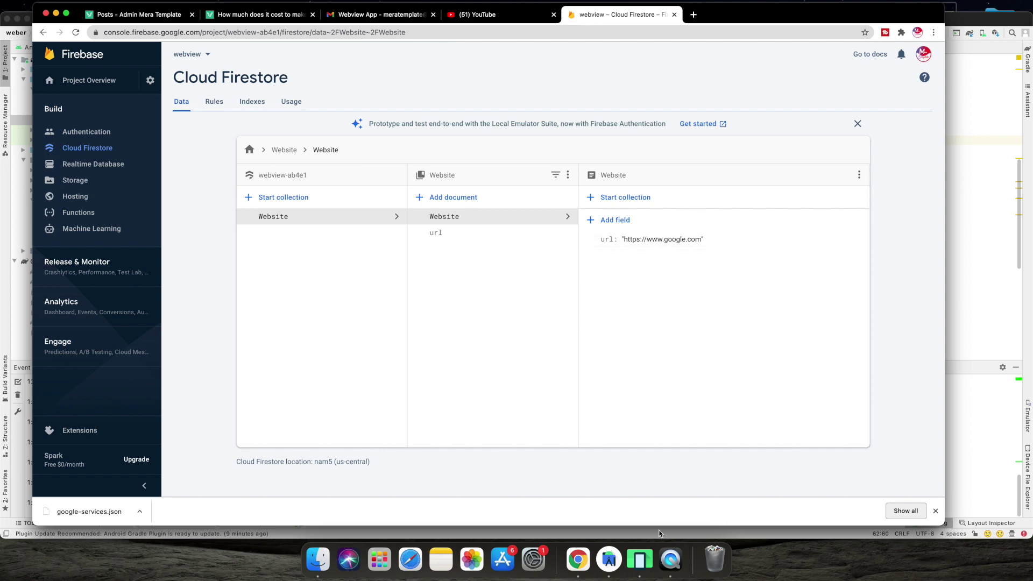
{"action": "left_click", "coordinate": [640, 559]}
{"action": "left_click", "coordinate": [726, 264]}
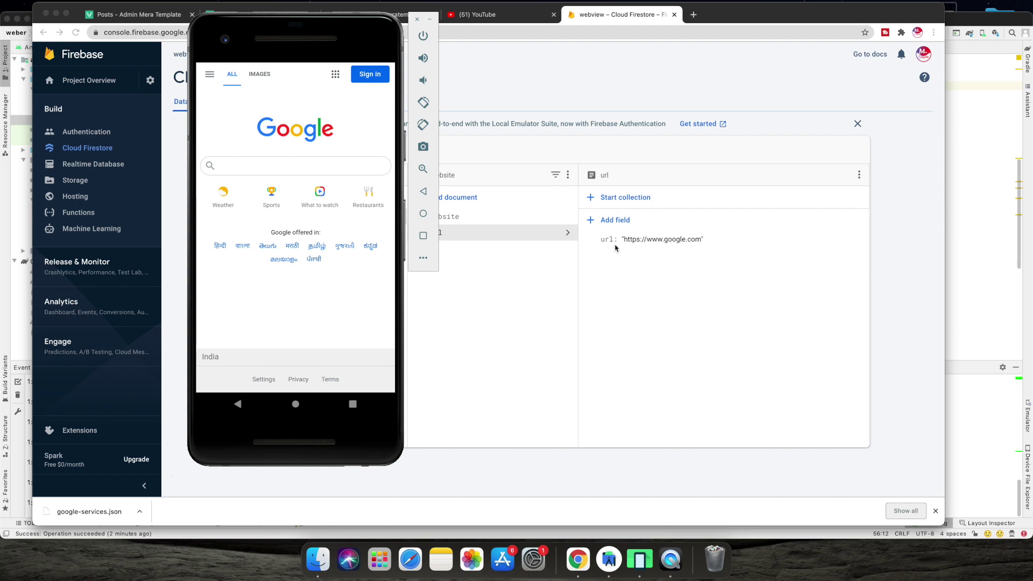
{"action": "left_click", "coordinate": [691, 239]}
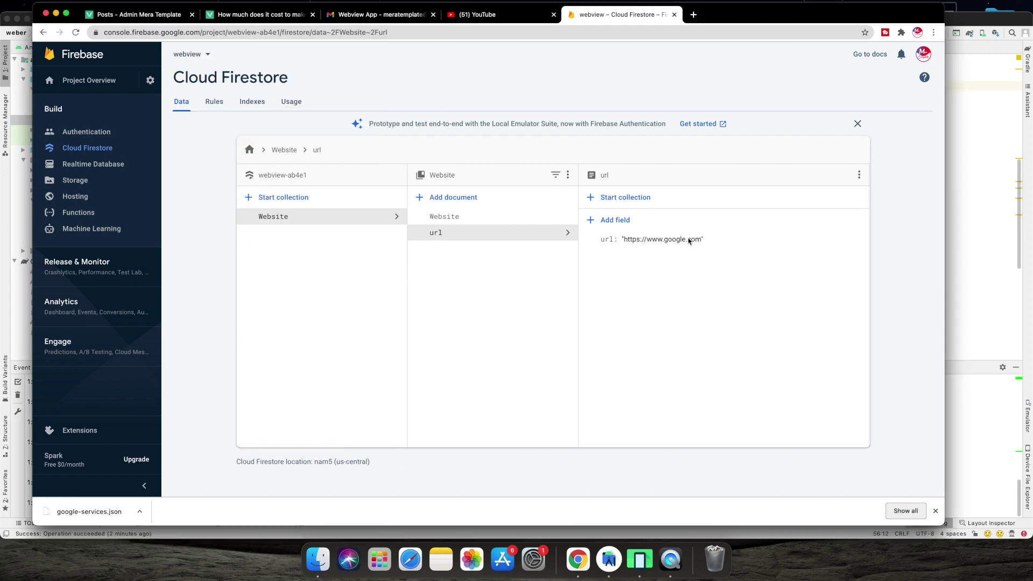
{"action": "left_click", "coordinate": [692, 239]}
{"action": "left_click", "coordinate": [776, 267]}
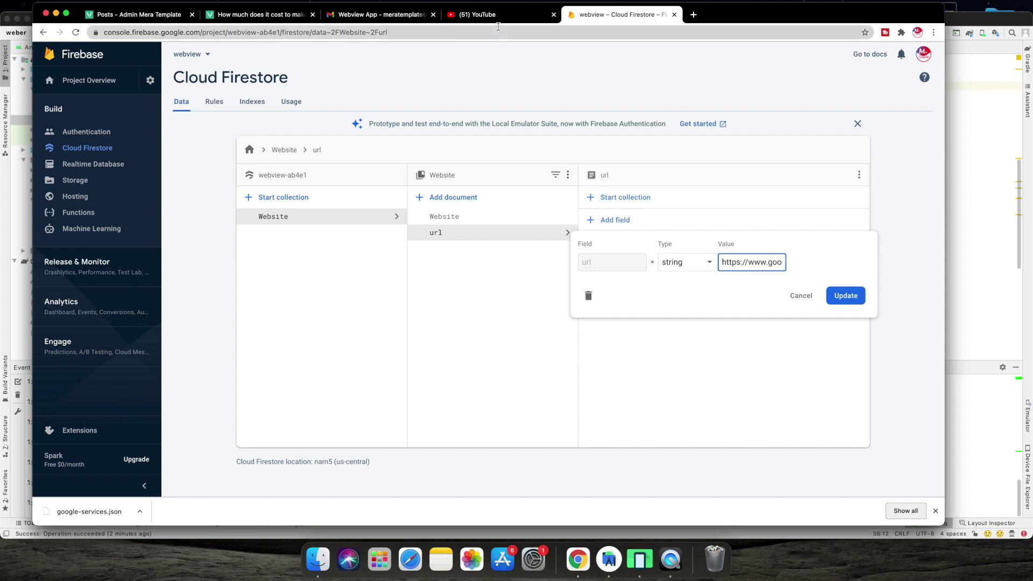
{"action": "left_click", "coordinate": [477, 14]}
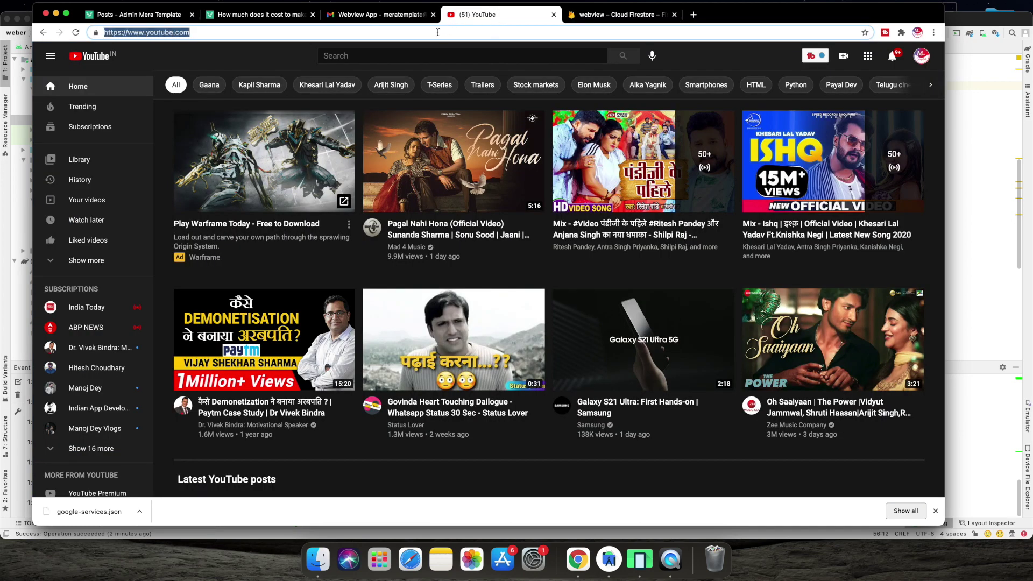
{"action": "left_click", "coordinate": [624, 16]}
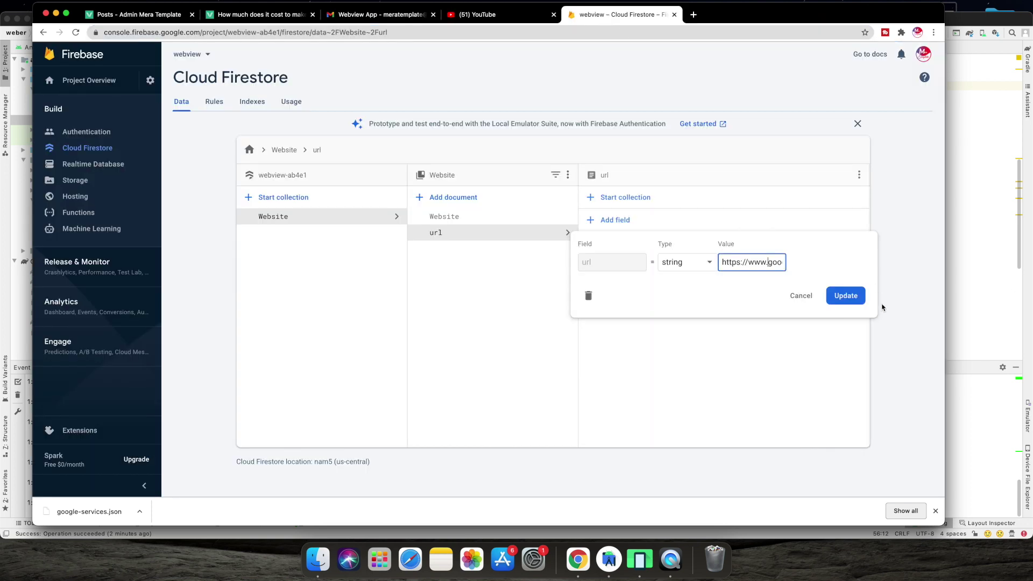
{"action": "triple_click", "coordinate": [766, 260]}
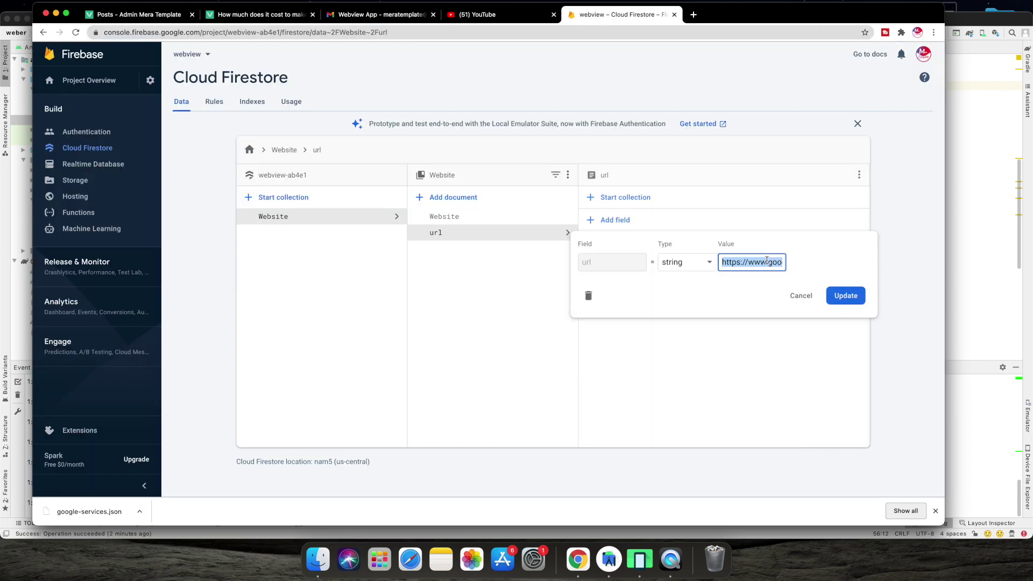
{"action": "key", "text": "super+v"}
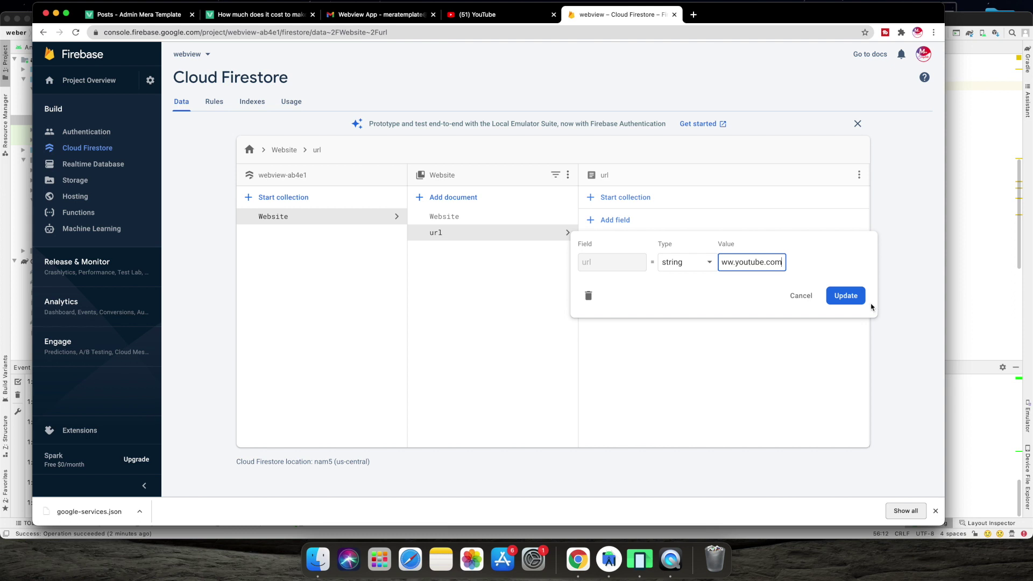
{"action": "left_click", "coordinate": [862, 300]}
Switch to the Android emulator and look through the page the app loads from the updated Firestore url
{"action": "left_click", "coordinate": [641, 553]}
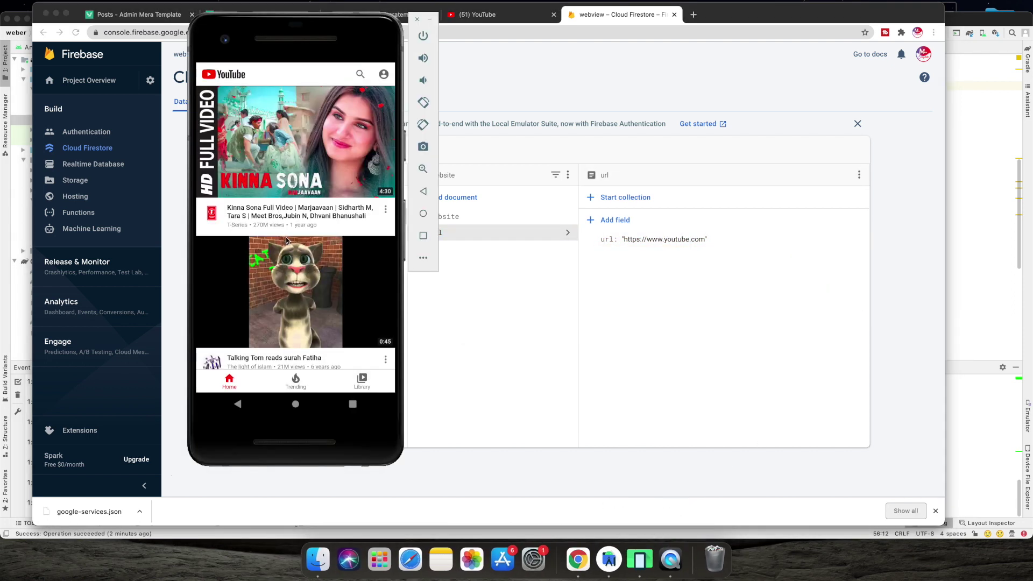
{"action": "scroll", "coordinate": [284, 228], "scroll_direction": "down", "scroll_amount": 3}
{"action": "scroll", "coordinate": [283, 227], "scroll_direction": "up", "scroll_amount": 2}
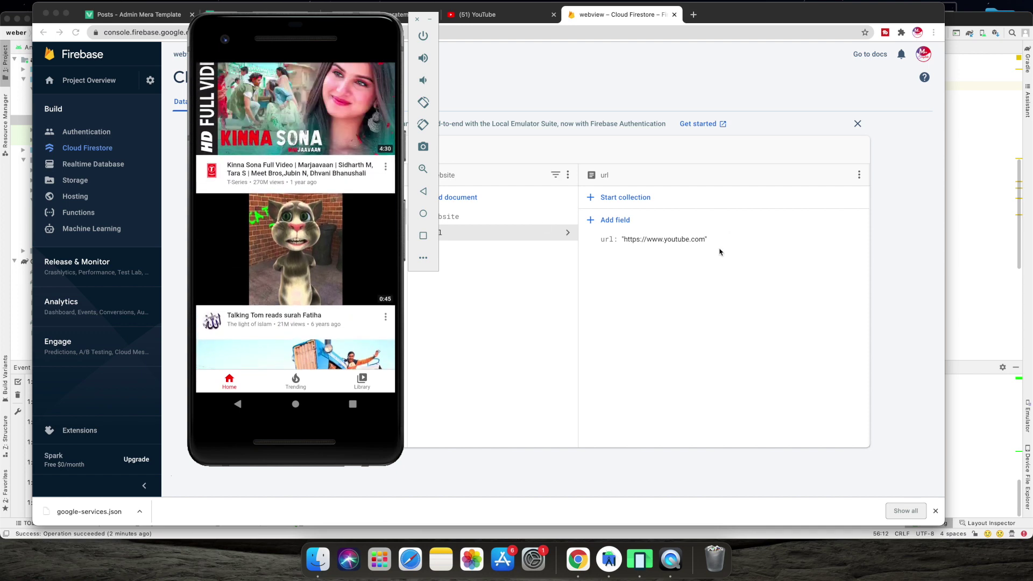
{"action": "scroll", "coordinate": [286, 278], "scroll_direction": "down", "scroll_amount": 3}
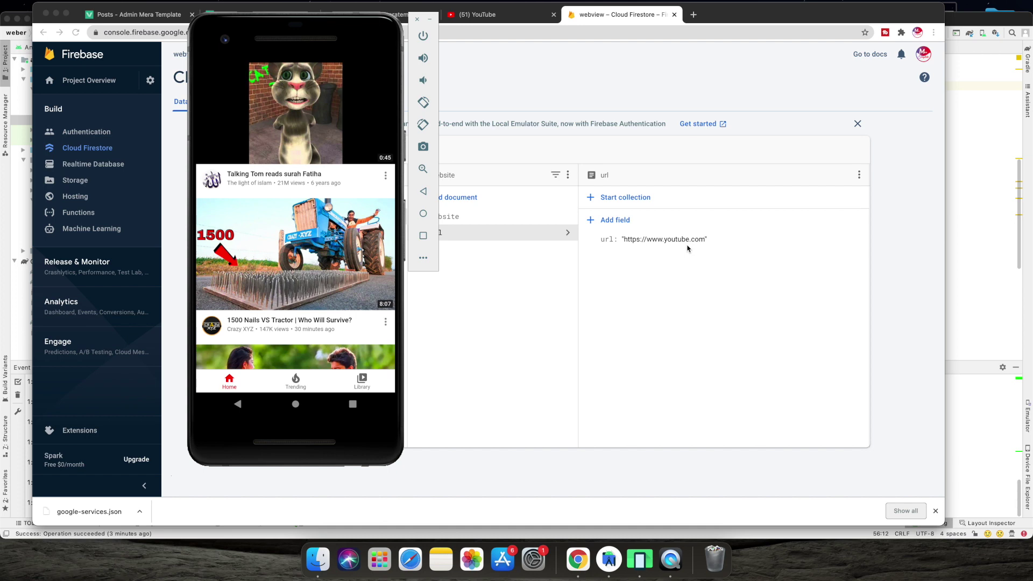
{"action": "mouse_move", "coordinate": [815, 1]}
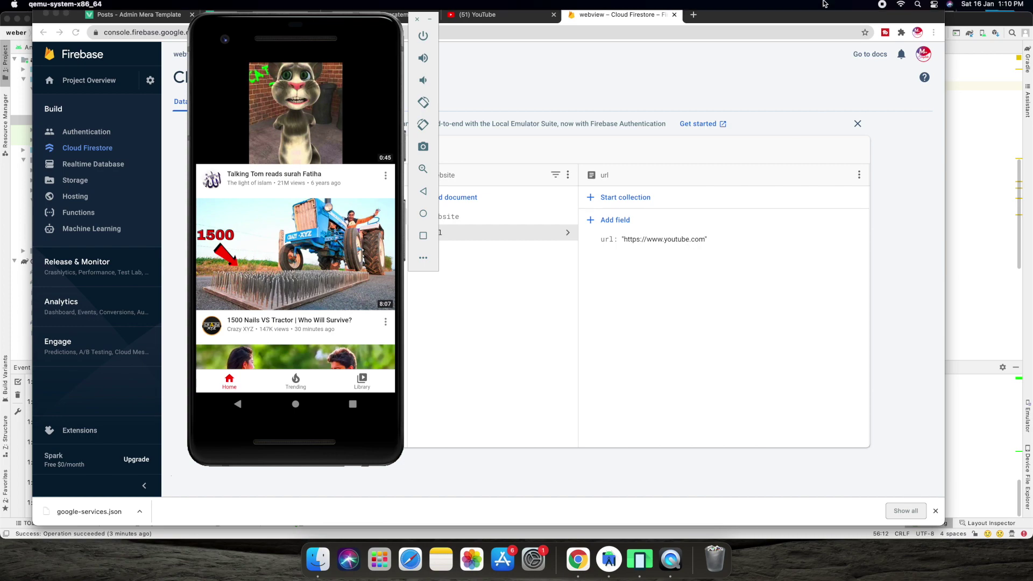